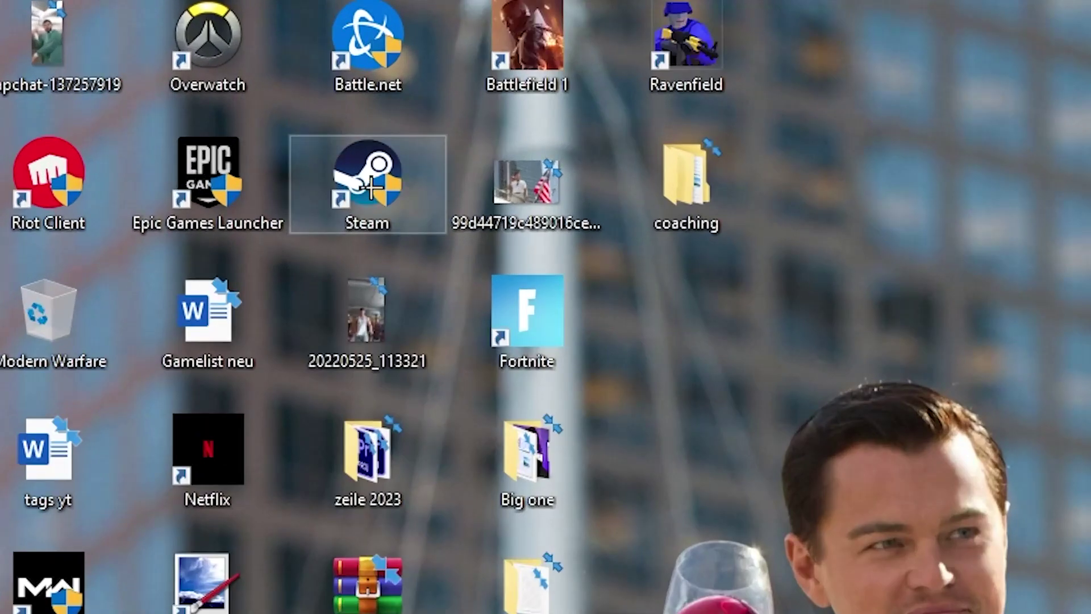
# - Move the Steam shortcut onto open desktop and launch it as administrator
pyautogui.moveTo(171, 83); pyautogui.dragTo(547, 220)
pyautogui.moveTo(620, 351); pyautogui.dragTo(620, 350)
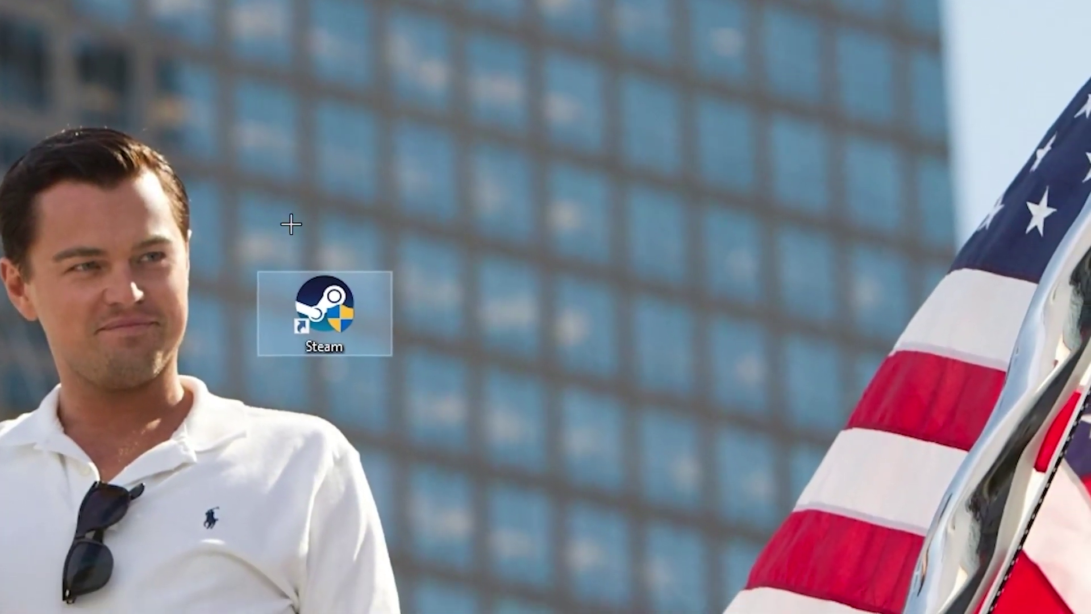
pyautogui.moveTo(321, 307); pyautogui.dragTo(432, 153)
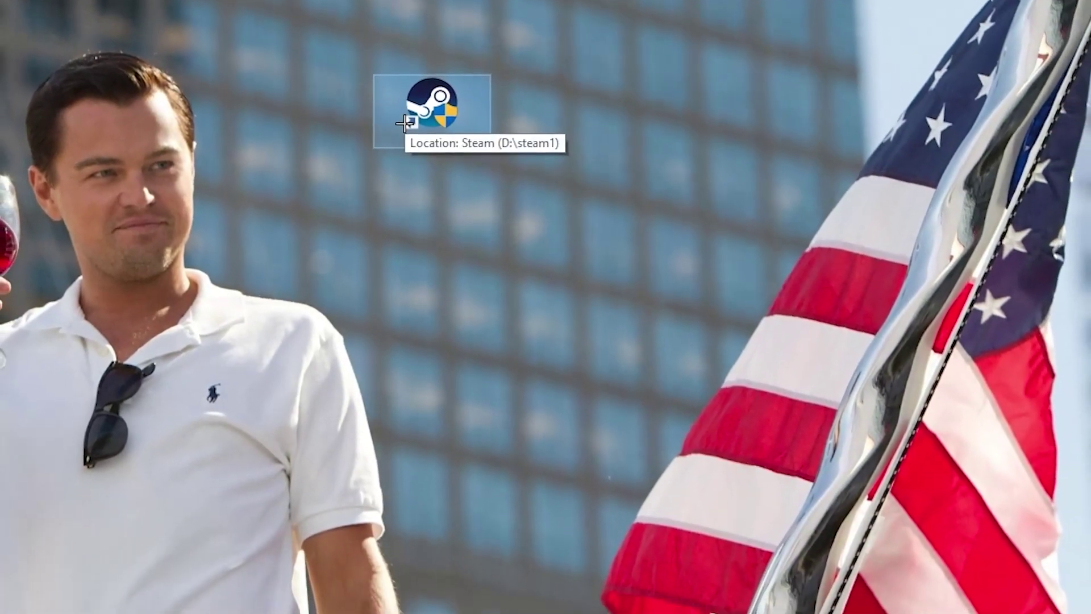
pyautogui.rightClick(406, 126)
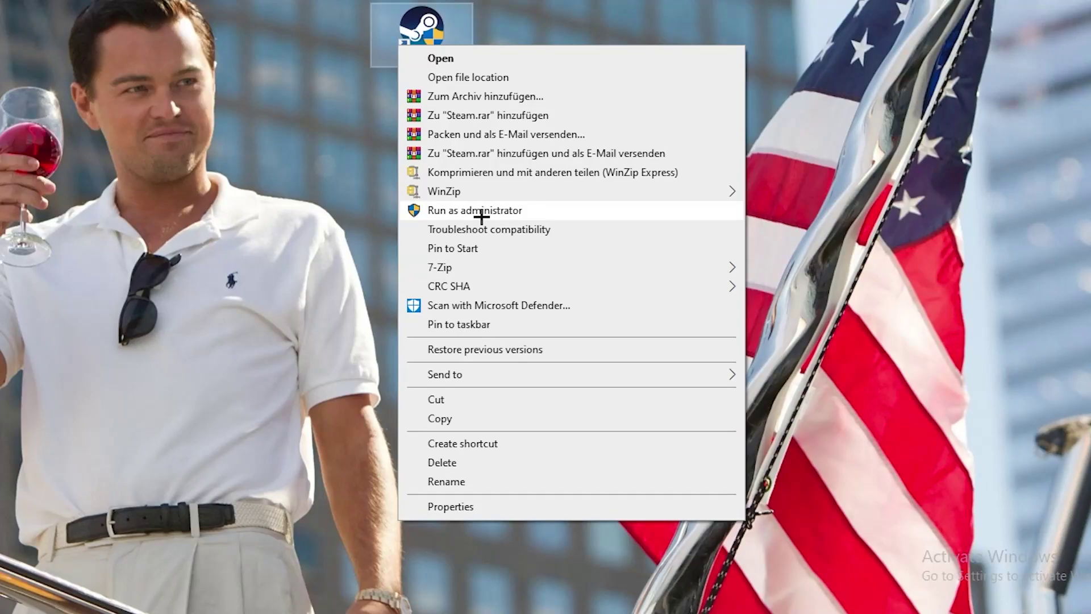
pyautogui.click(454, 211)
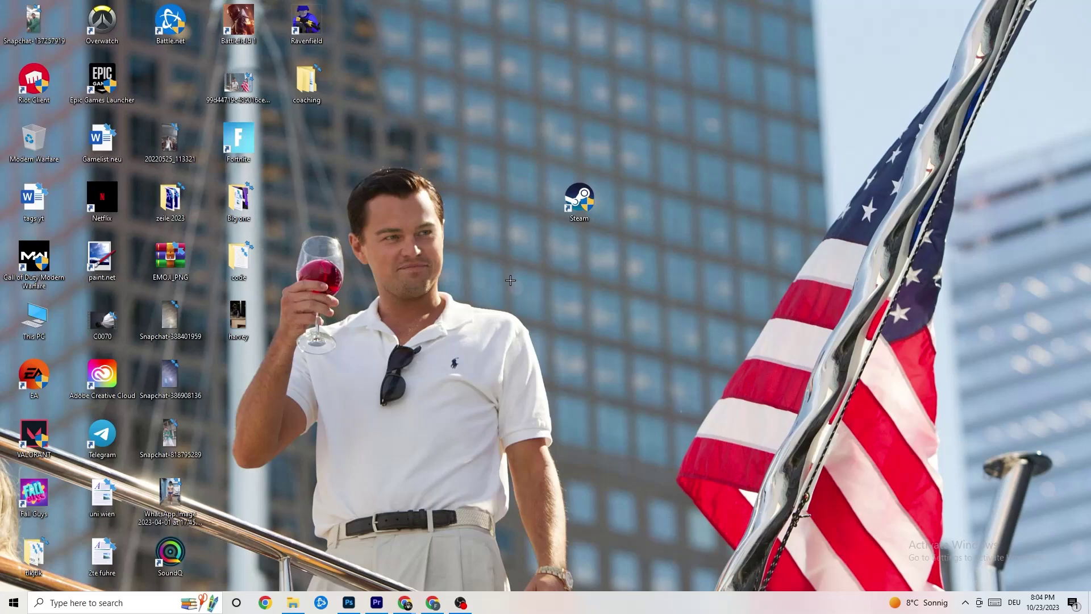
# - Reposition the Steam shortcut again and bring up its context menu
pyautogui.moveTo(578, 201); pyautogui.dragTo(485, 218)
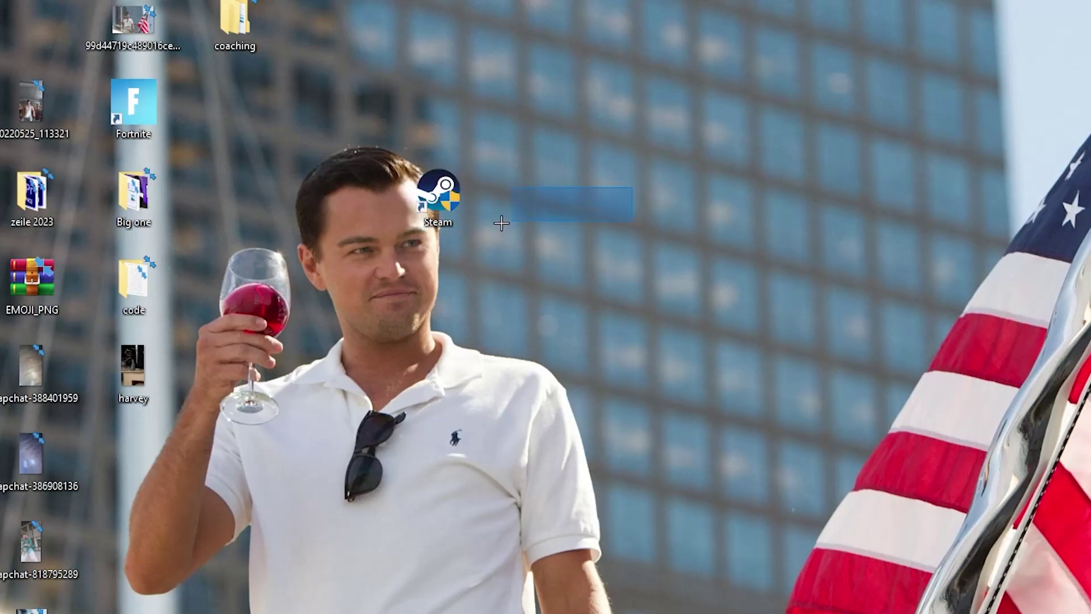
pyautogui.moveTo(437, 181); pyautogui.dragTo(537, 266)
pyautogui.rightClick(544, 289)
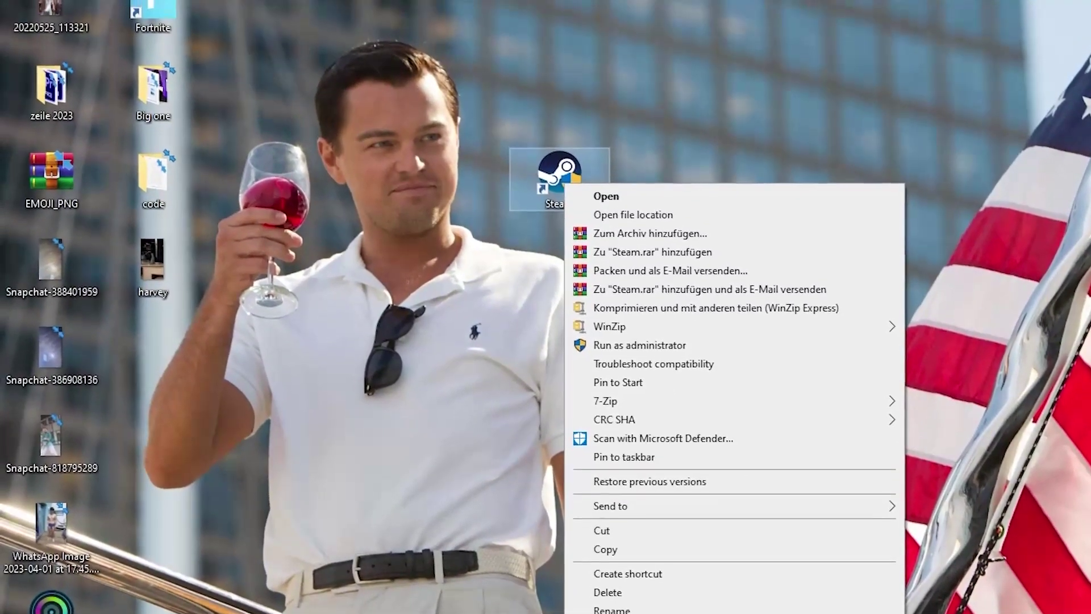
# - In Steam's Properties, enable Windows 8 compatibility mode and Run as administrator, then confirm with OK
pyautogui.click(659, 604)
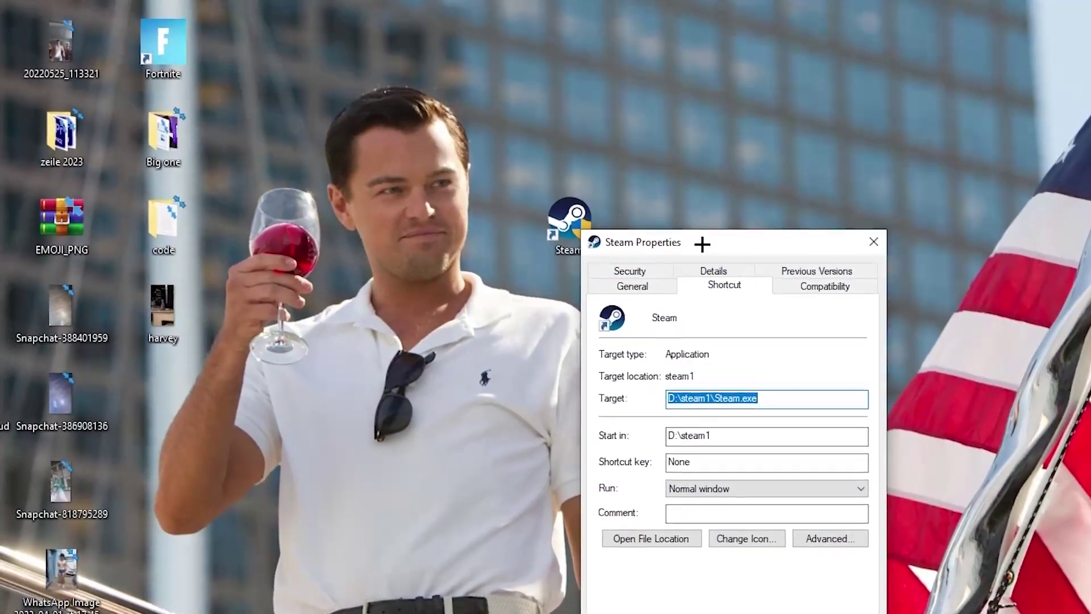
pyautogui.moveTo(694, 228); pyautogui.dragTo(571, 64)
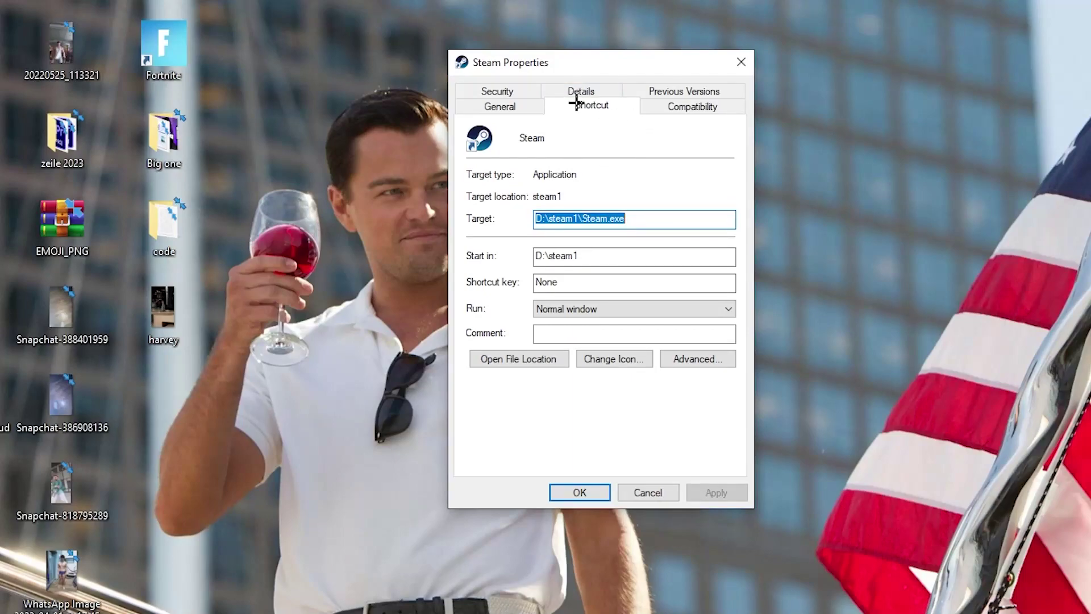
pyautogui.click(686, 108)
pyautogui.moveTo(623, 68); pyautogui.dragTo(583, 0)
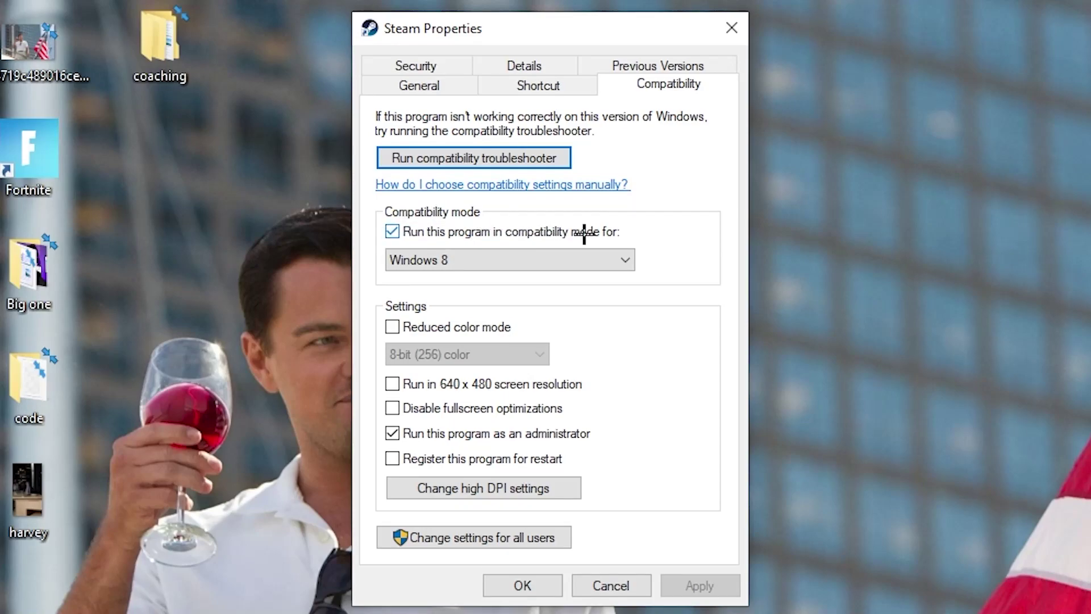
pyautogui.click(610, 253)
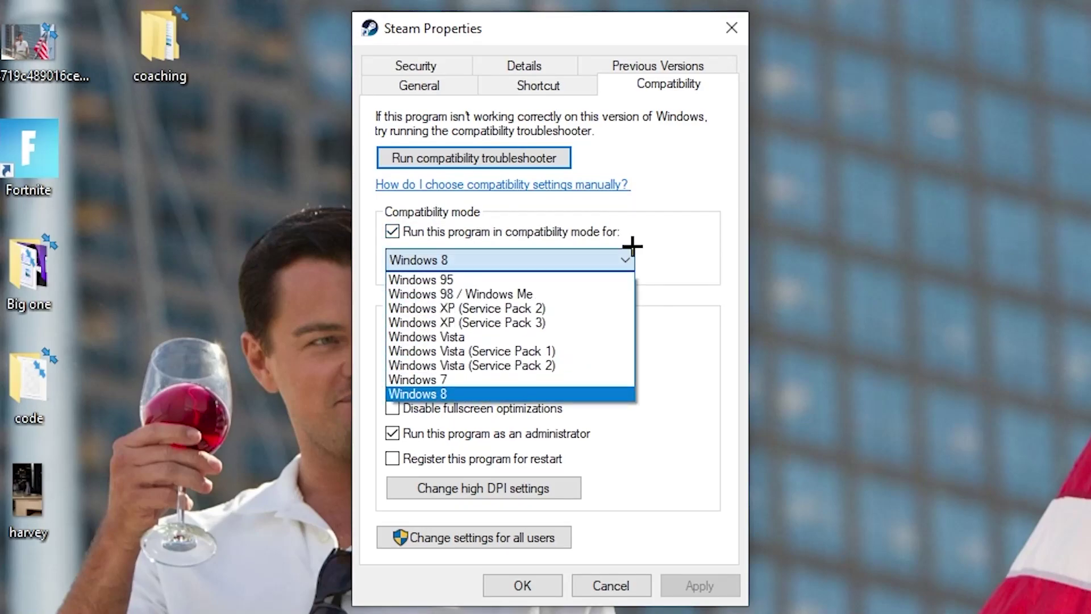
pyautogui.click(659, 238)
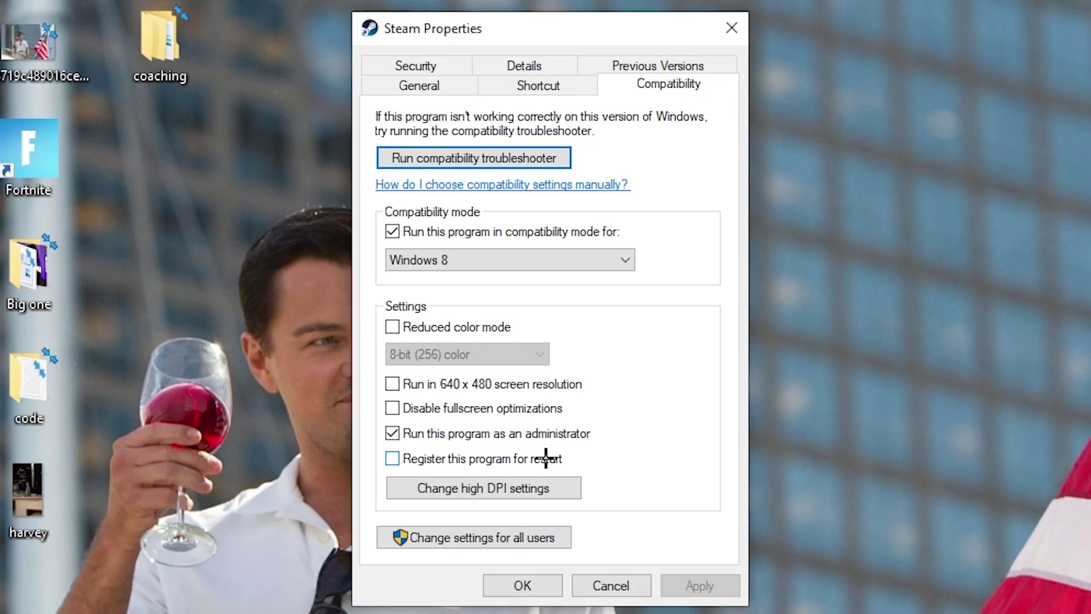
pyautogui.click(531, 582)
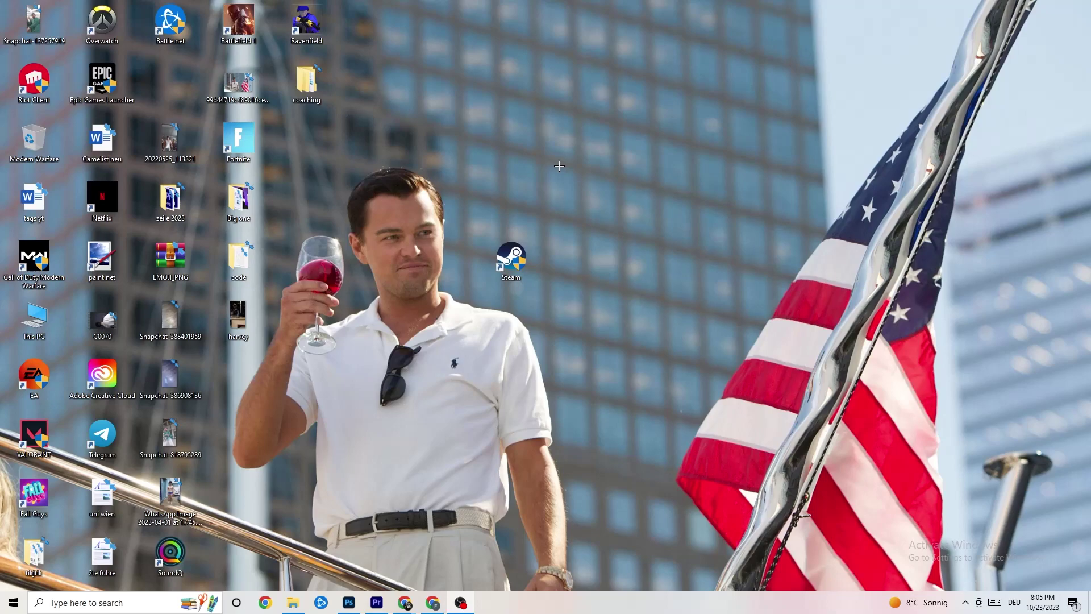
# - Move the Steam shortcut back into the icon grid beside Epic Games Launcher
pyautogui.moveTo(518, 279); pyautogui.dragTo(520, 201)
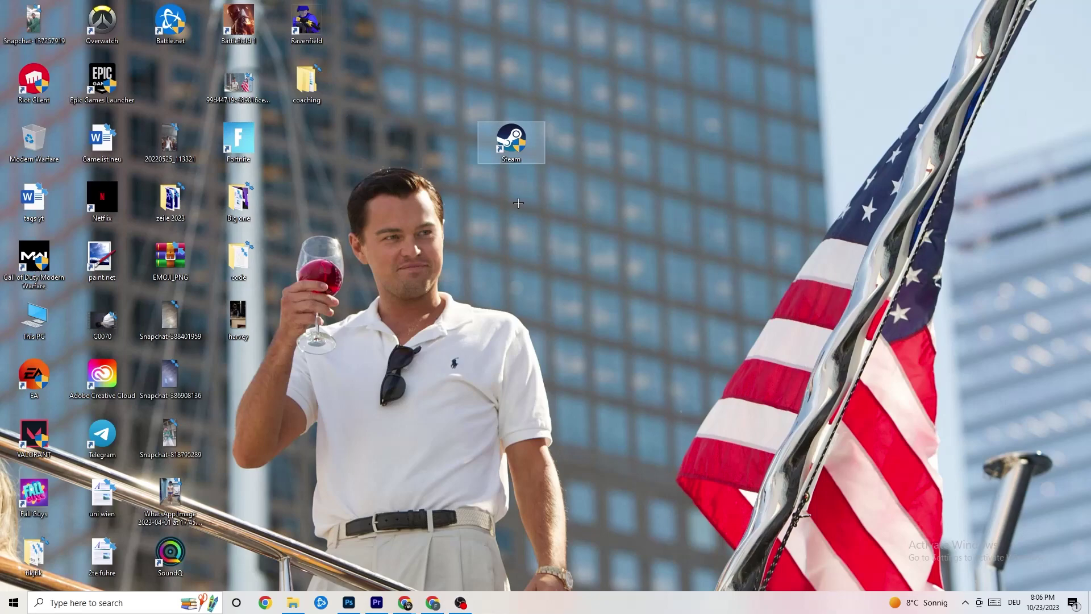
pyautogui.moveTo(531, 143); pyautogui.dragTo(449, 210)
pyautogui.click(514, 135)
pyautogui.click(473, 158)
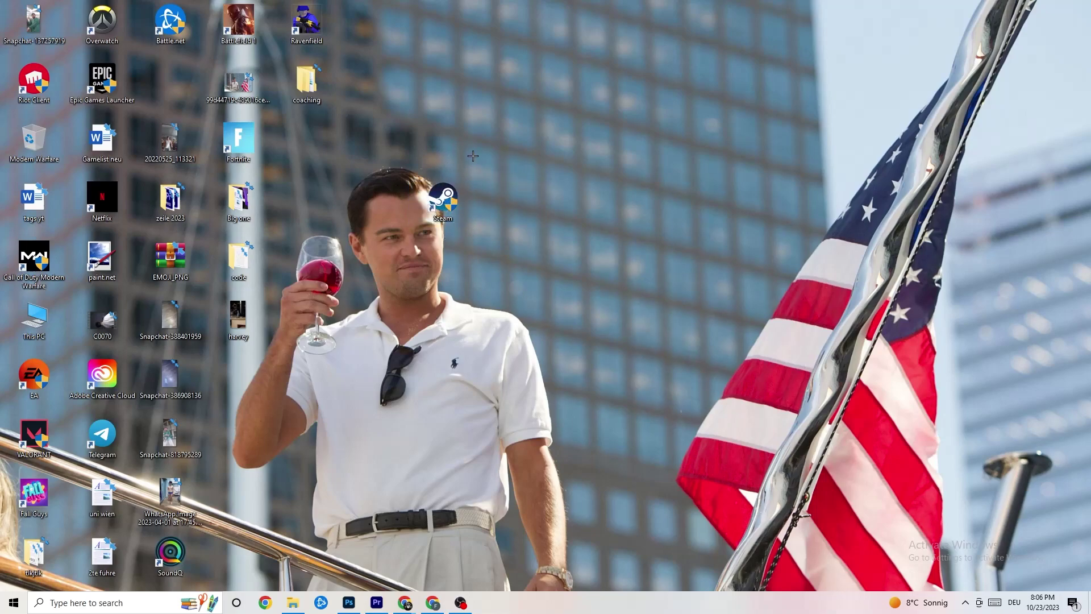
pyautogui.moveTo(441, 196); pyautogui.dragTo(509, 196)
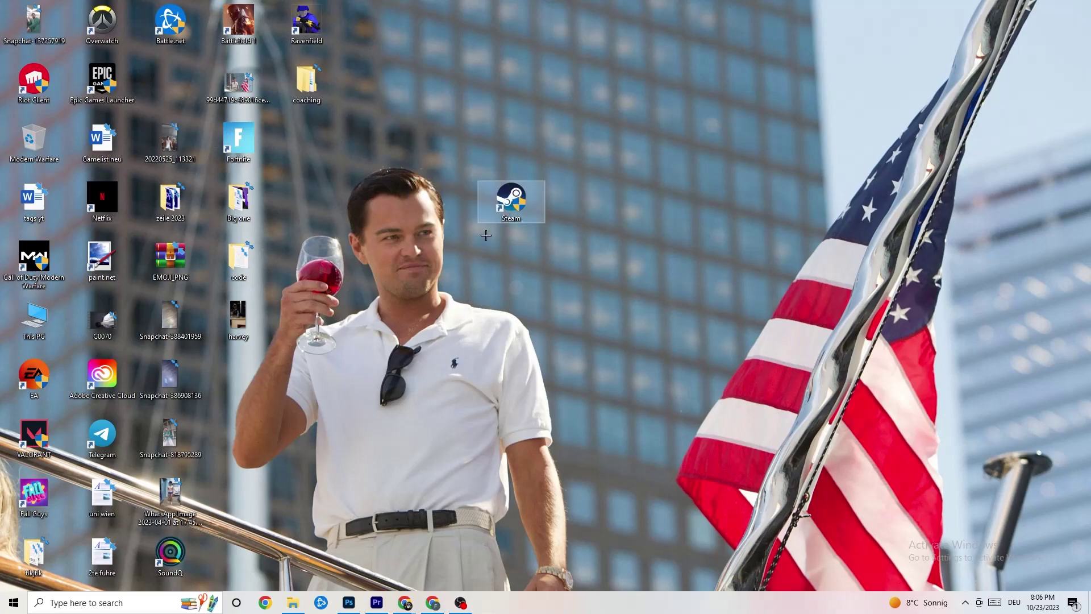
# - Review Steam's compatibility settings in Properties and close the dialog without changes
pyautogui.rightClick(515, 209)
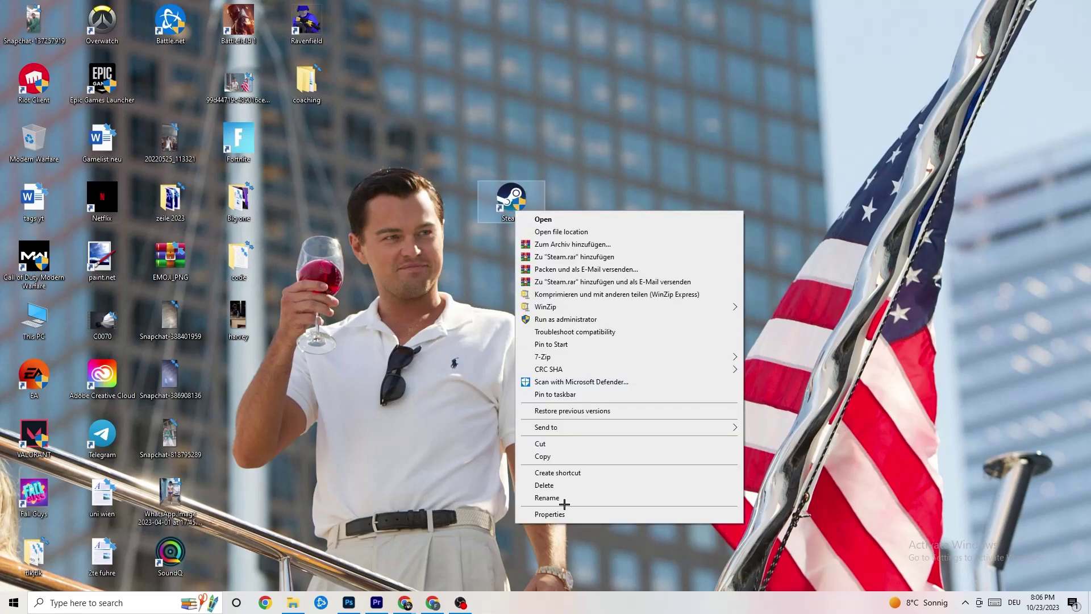
pyautogui.click(568, 510)
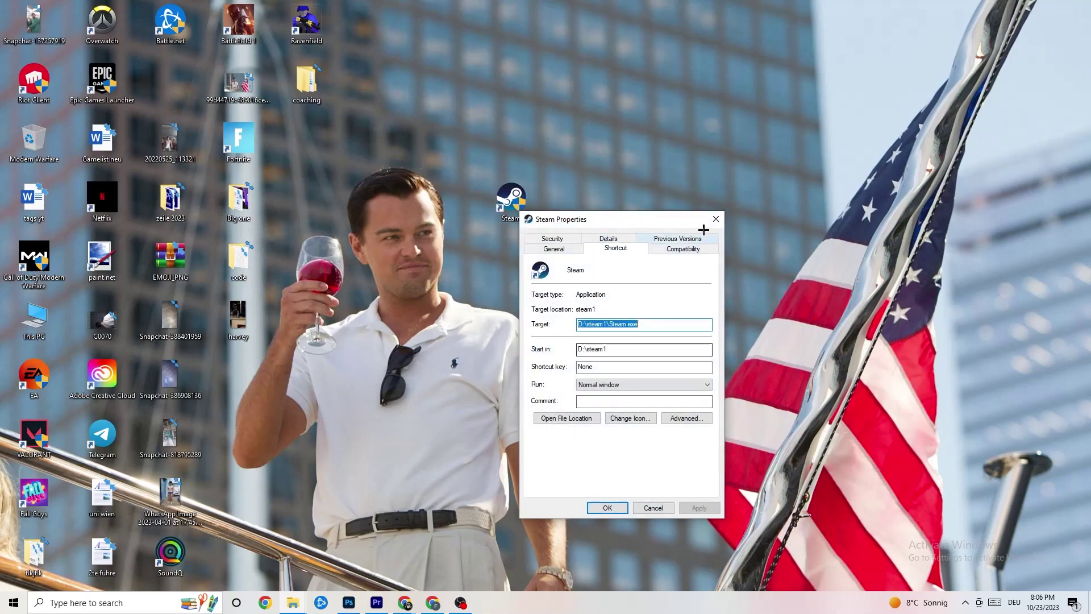
pyautogui.click(685, 249)
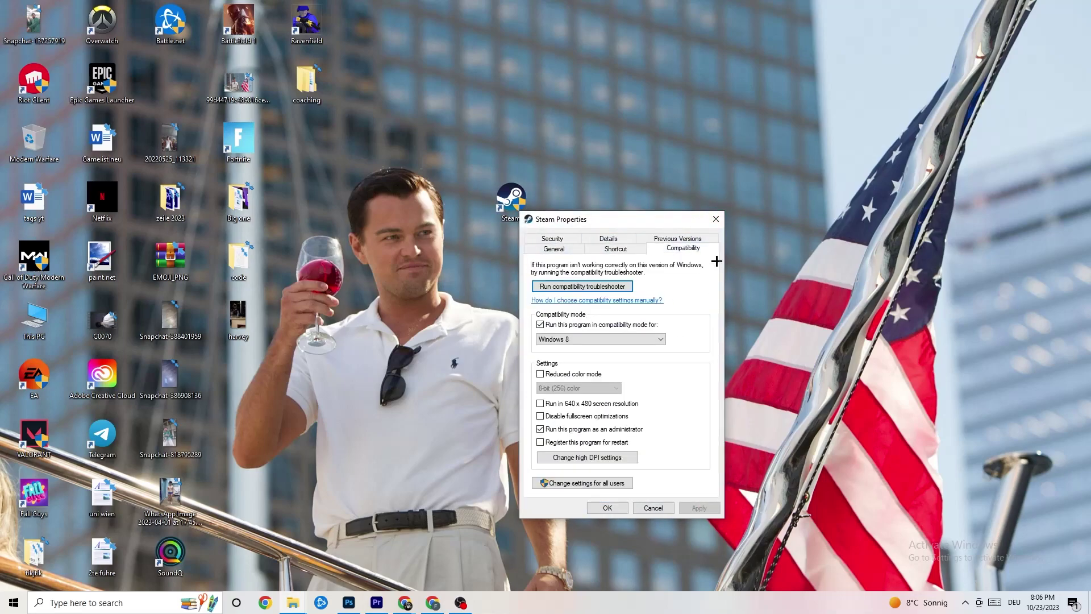
pyautogui.click(716, 218)
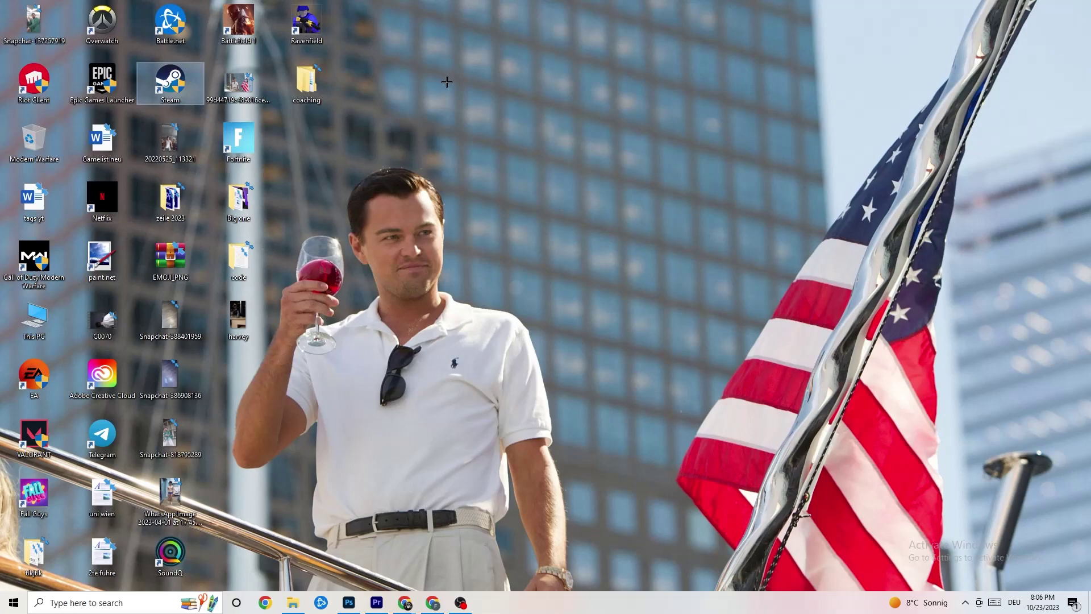
pyautogui.click(530, 111)
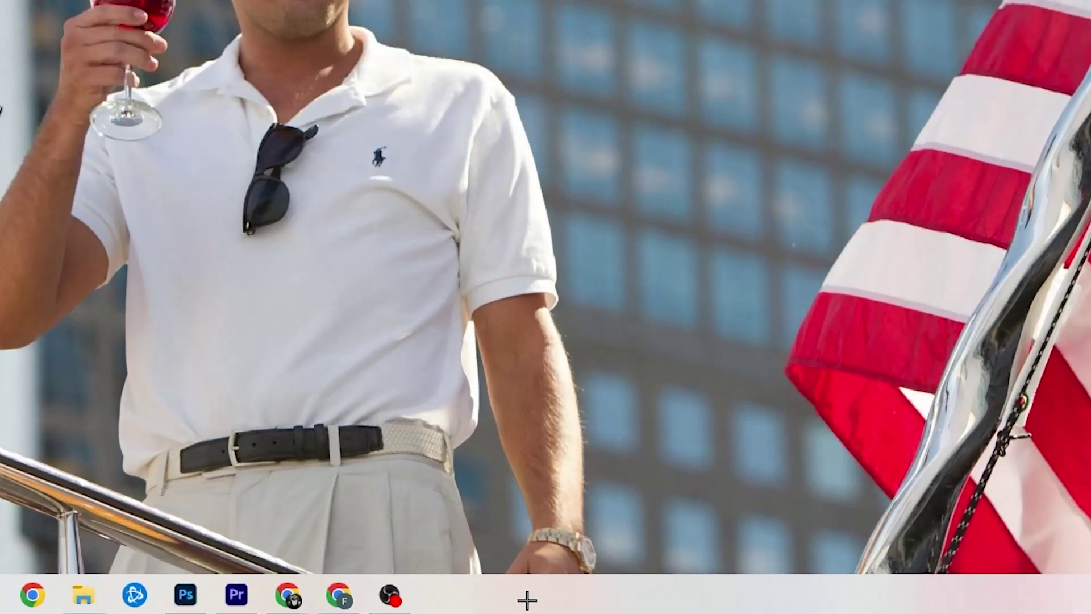
# - Open Task Manager maximized and review the running apps and background processes on Processes
pyautogui.rightClick(467, 606)
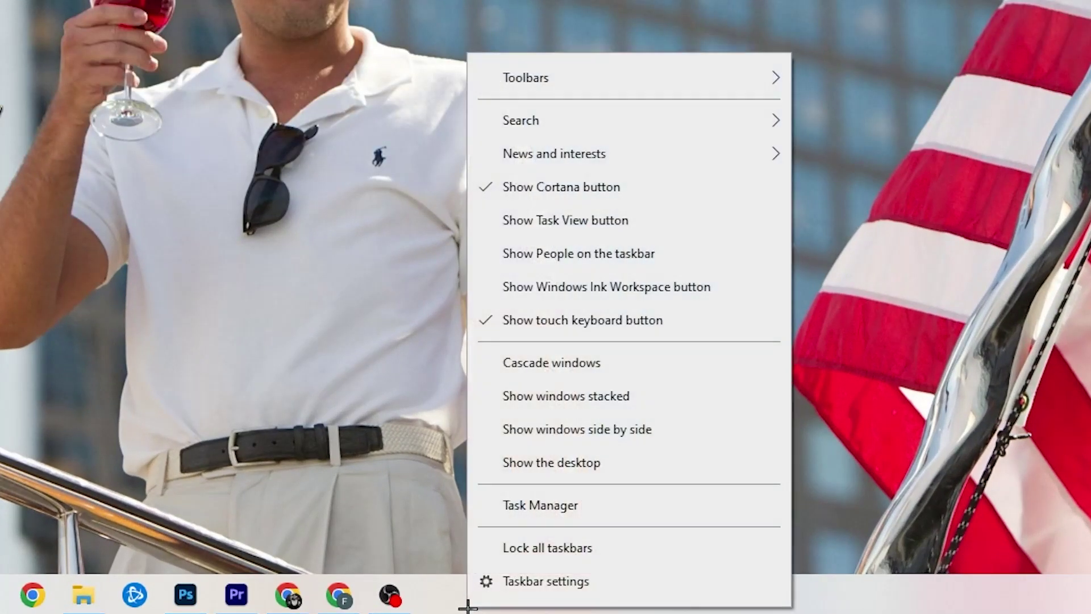
pyautogui.click(565, 510)
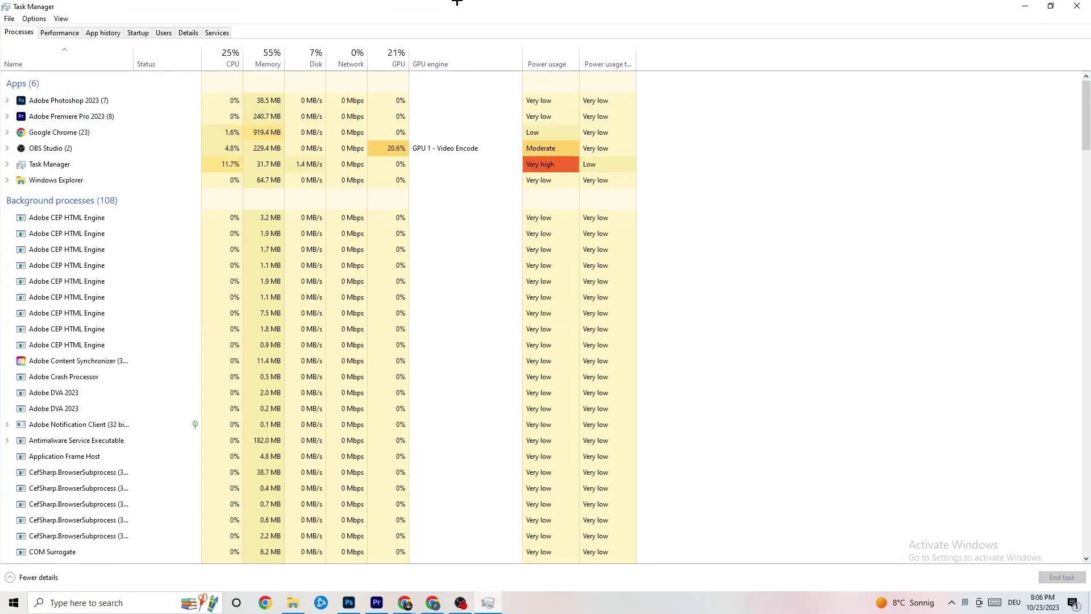
pyautogui.moveTo(456, 2); pyautogui.dragTo(471, 50)
pyautogui.click(620, 53)
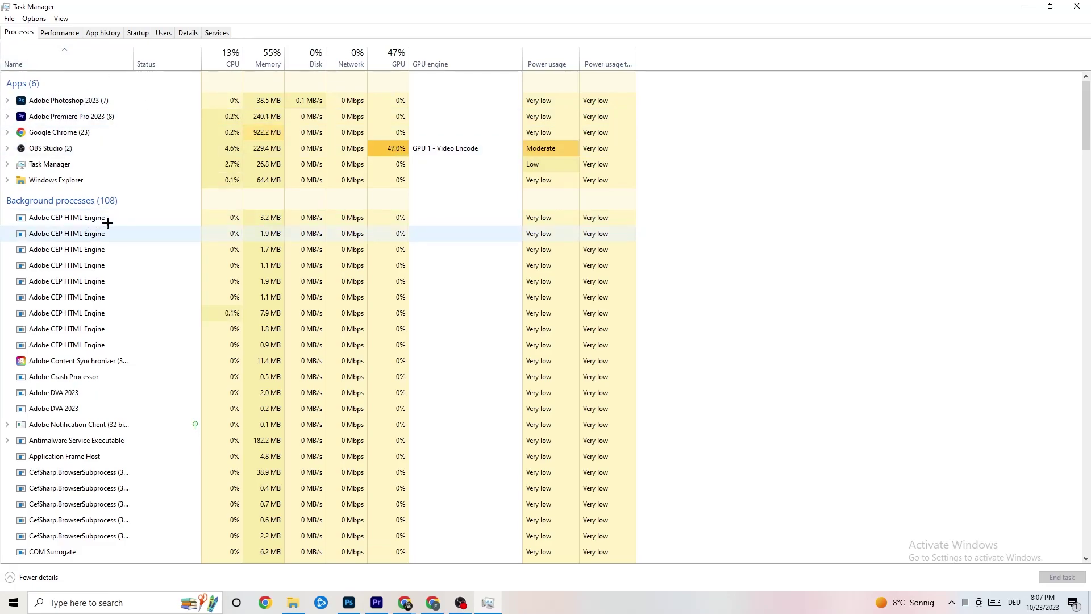
pyautogui.scroll(-4, 145, 303)
pyautogui.scroll(-12, 145, 303)
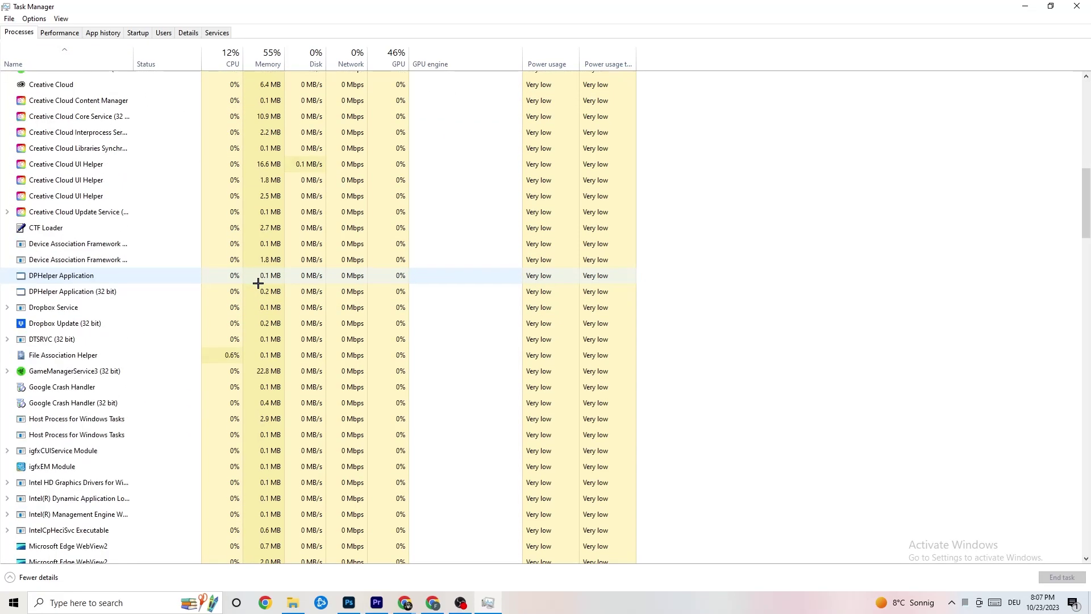
pyautogui.scroll(15, 299, 278)
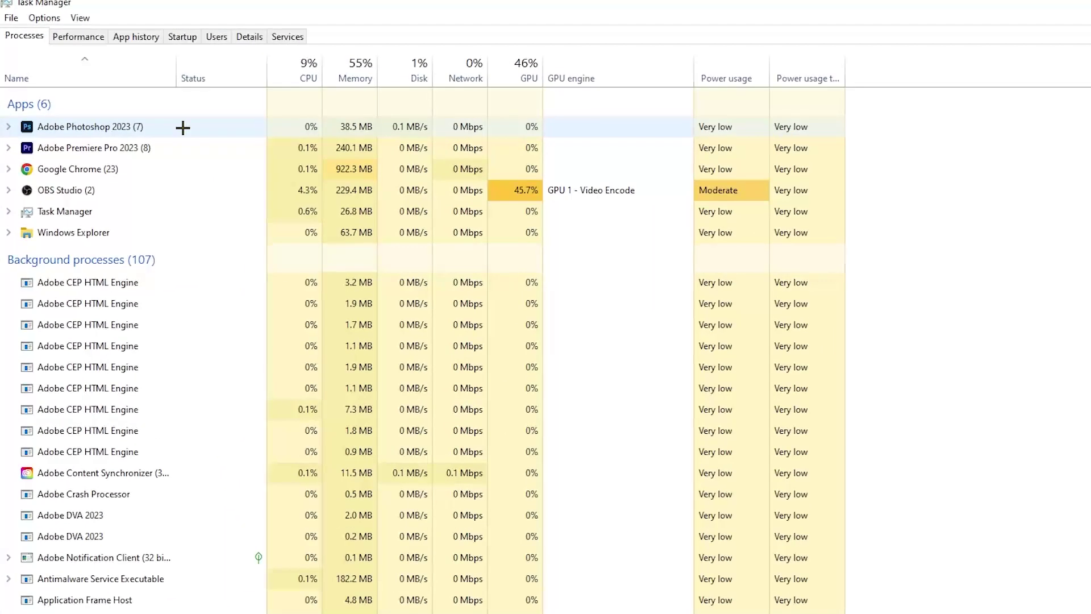
# - End the Adobe Photoshop 2023 task from the Processes list
pyautogui.rightClick(370, 127)
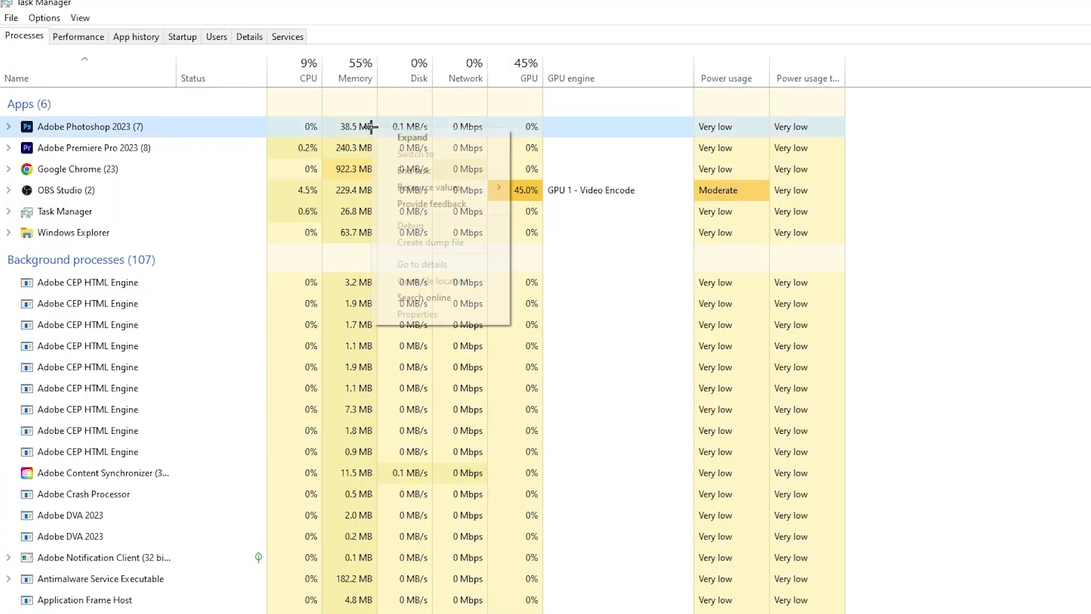
pyautogui.rightClick(198, 133)
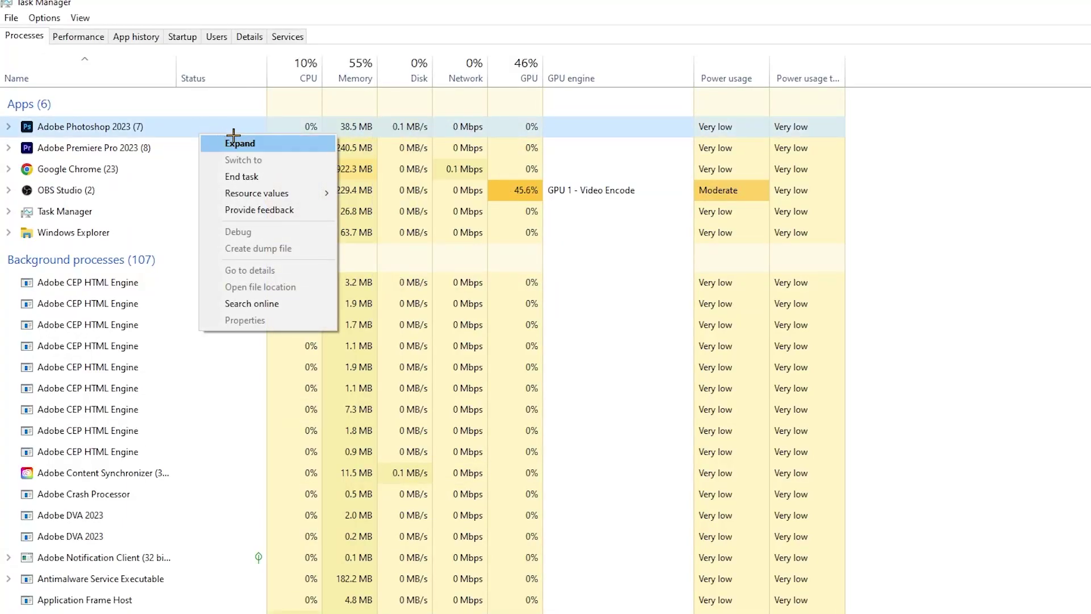
pyautogui.click(292, 177)
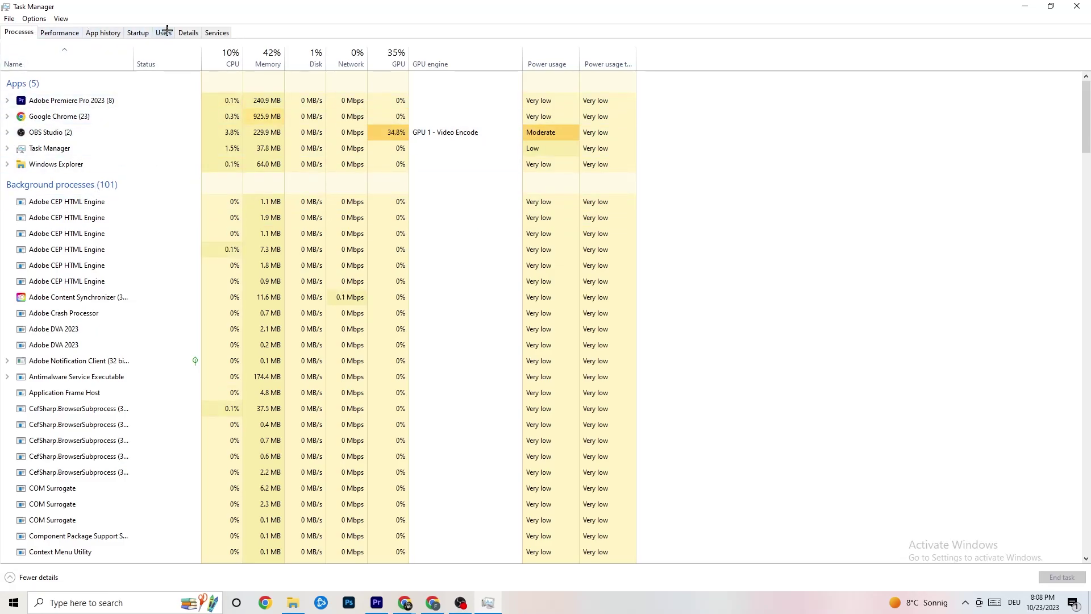
# - Check Adobe Premiere's priority on the Details tab, leaving it Normal, then list the startup apps
pyautogui.click(188, 32)
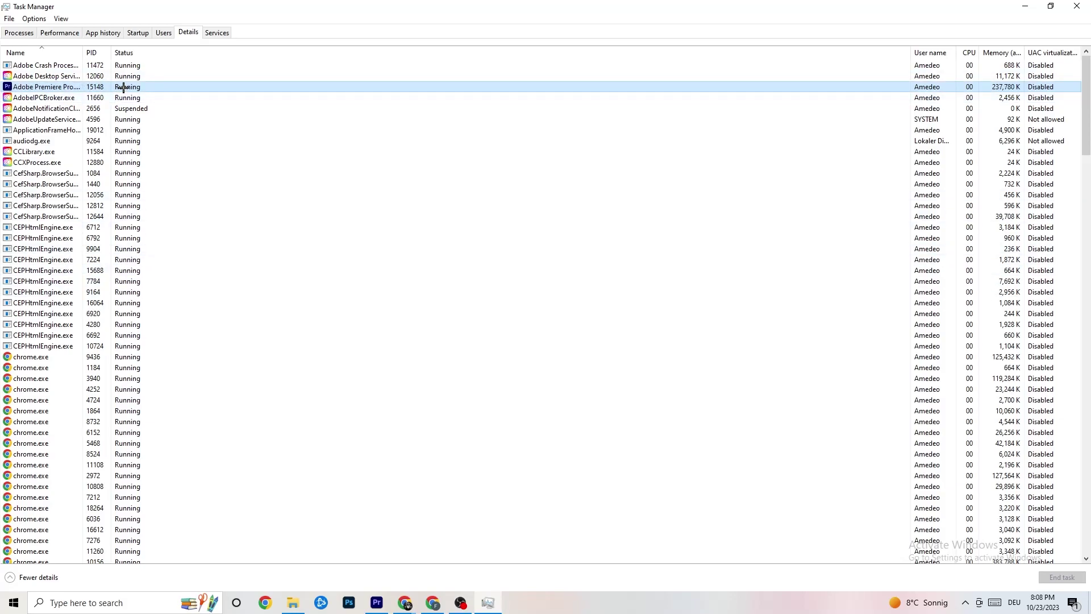
pyautogui.rightClick(124, 87)
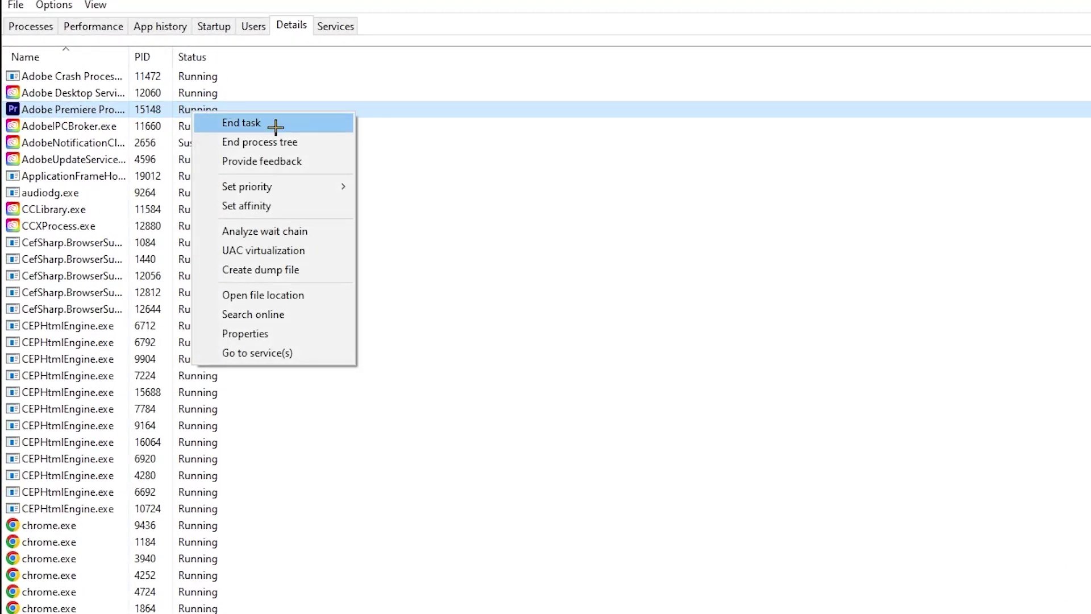
pyautogui.moveTo(297, 188)
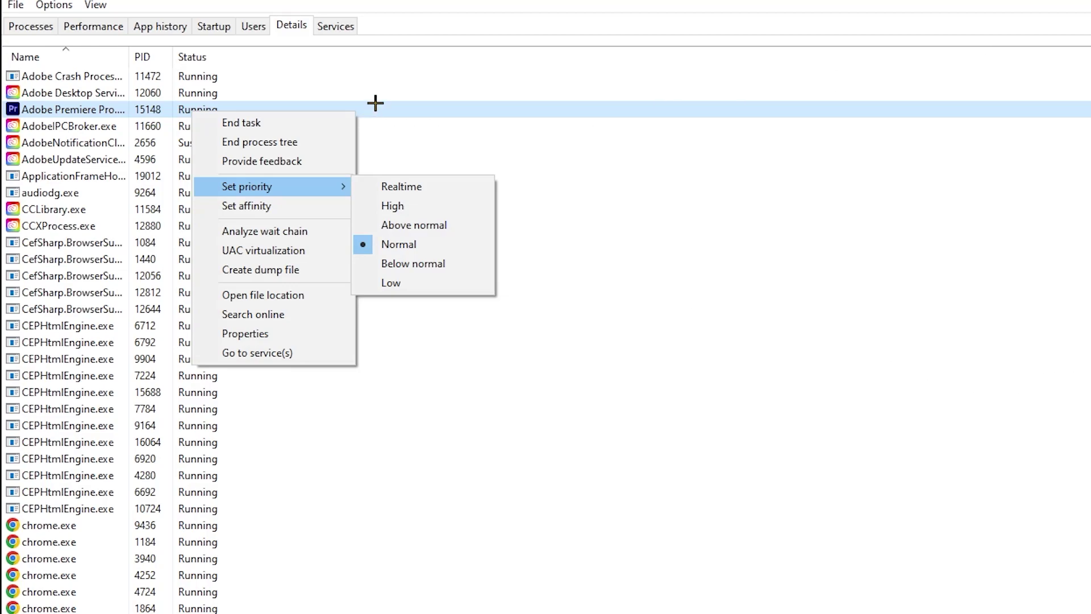
pyautogui.click(358, 76)
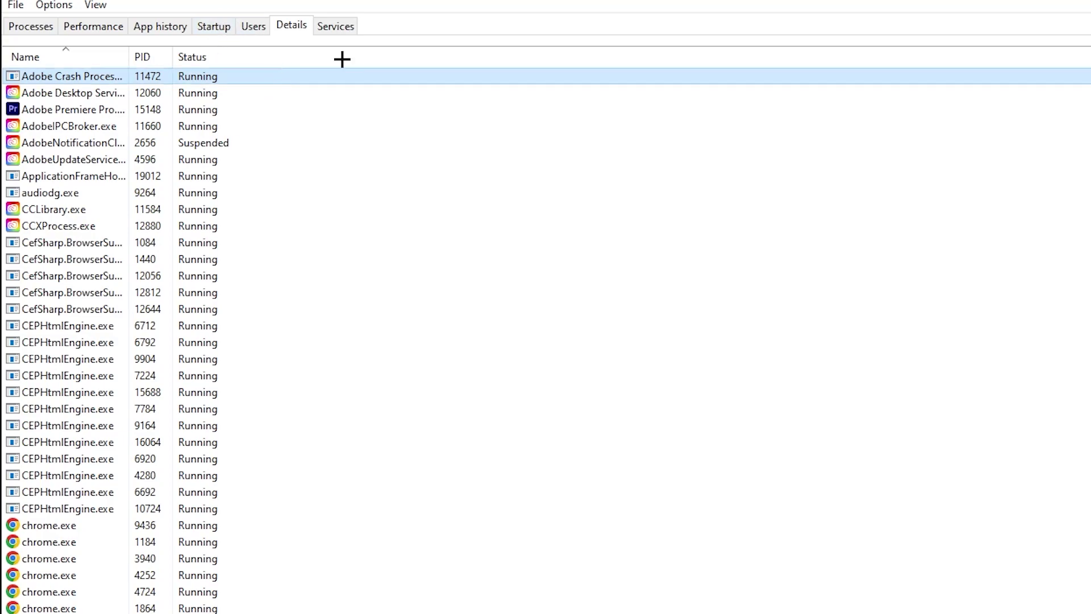
pyautogui.click(215, 25)
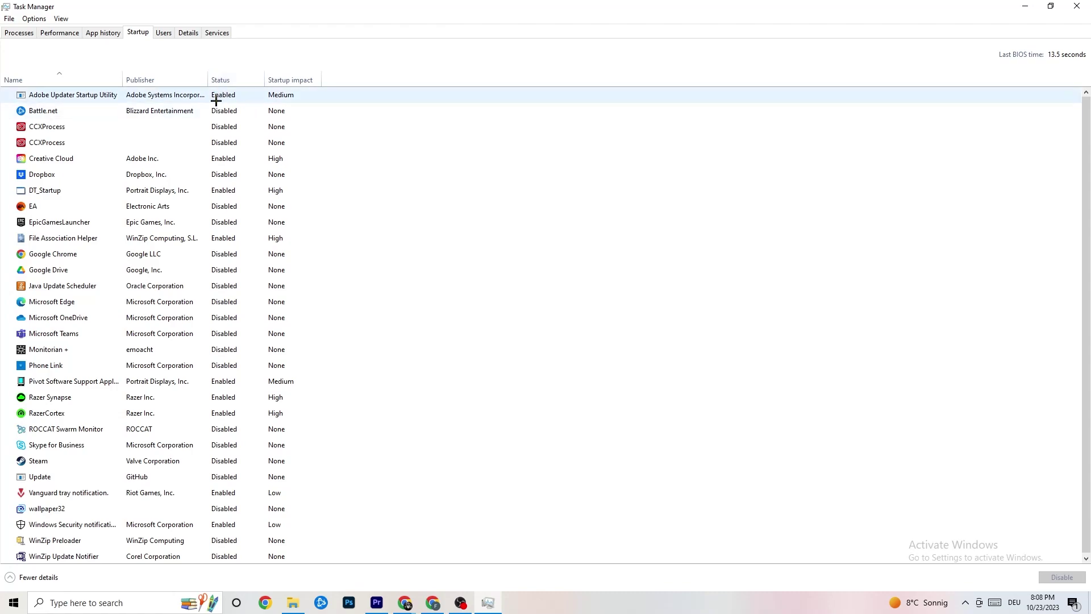
# - Leave Adobe Updater Startup Utility enabled and close Task Manager
pyautogui.click(234, 99)
pyautogui.rightClick(234, 99)
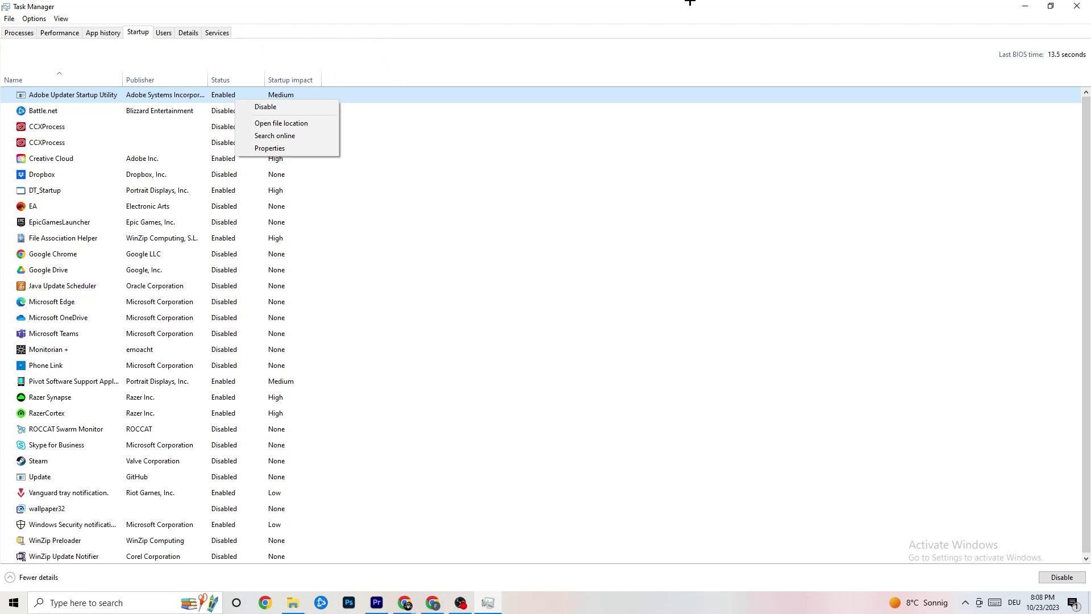
pyautogui.click(482, 42)
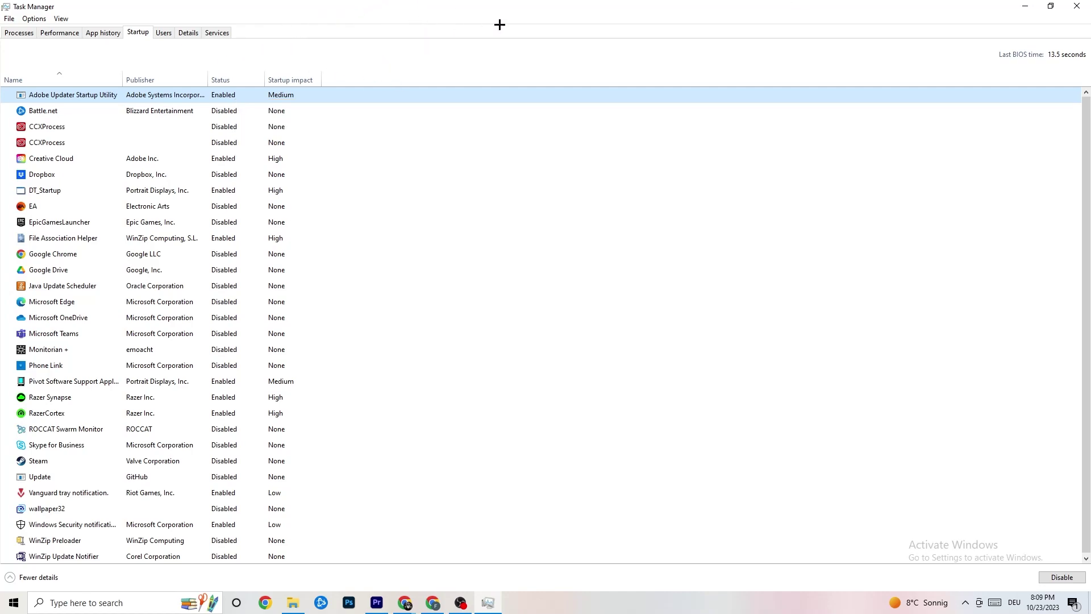
pyautogui.click(1085, 4)
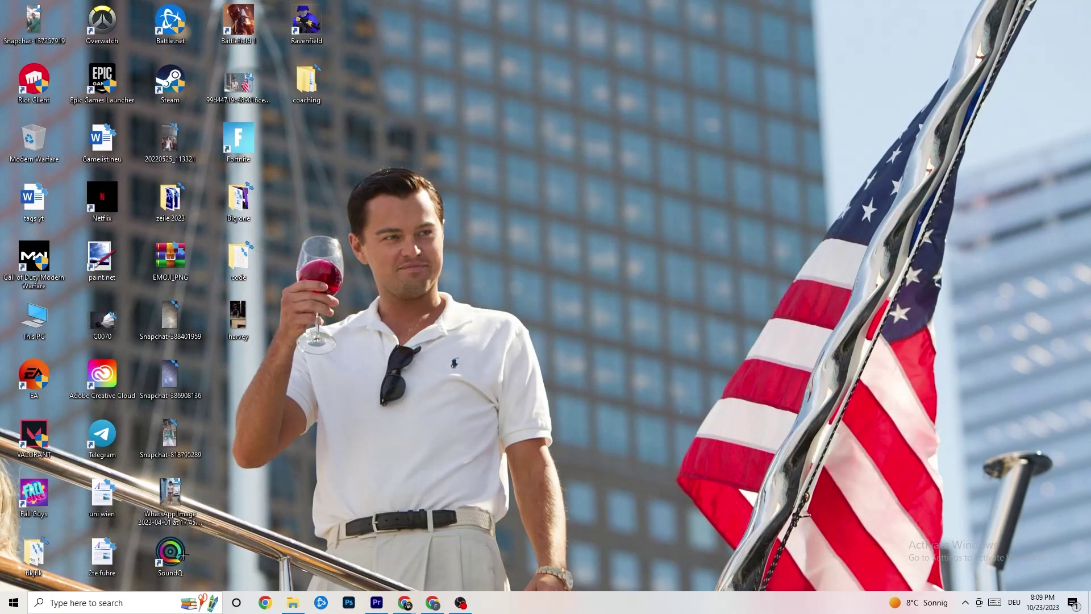
# - Open Windows Settings at the System > Display page
pyautogui.click(3, 609)
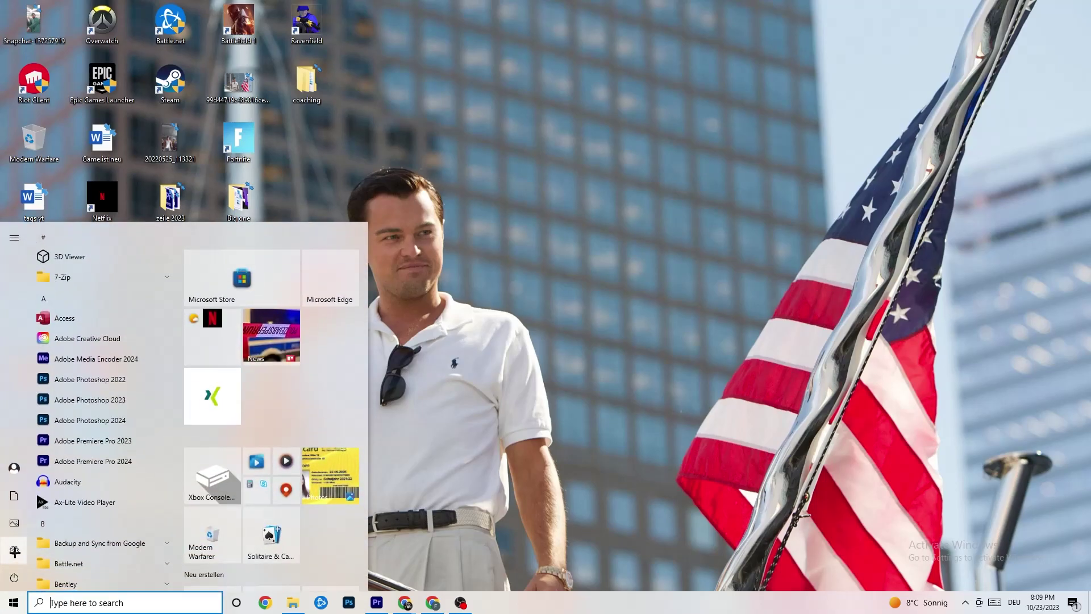
pyautogui.click(14, 551)
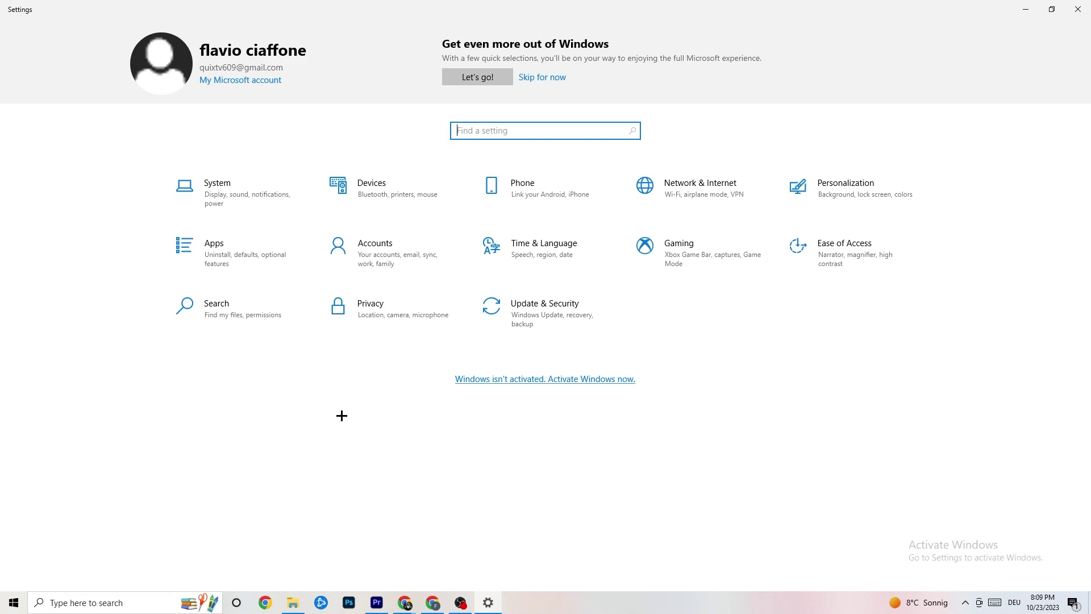
pyautogui.click(257, 195)
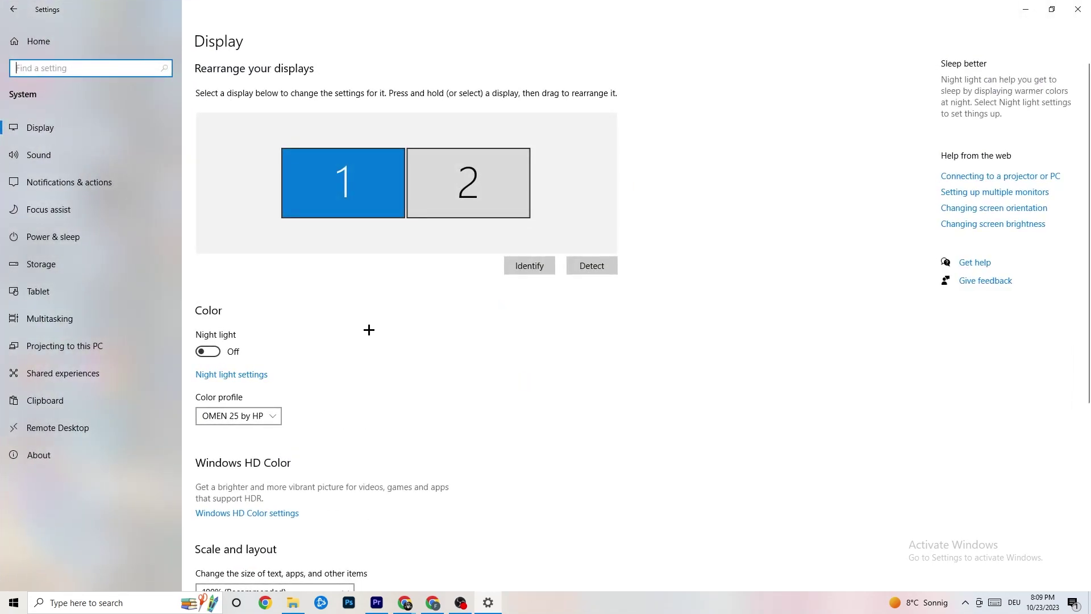
pyautogui.scroll(-3, 612, 216)
pyautogui.scroll(3, 614, 221)
pyautogui.scroll(-4, 436, 248)
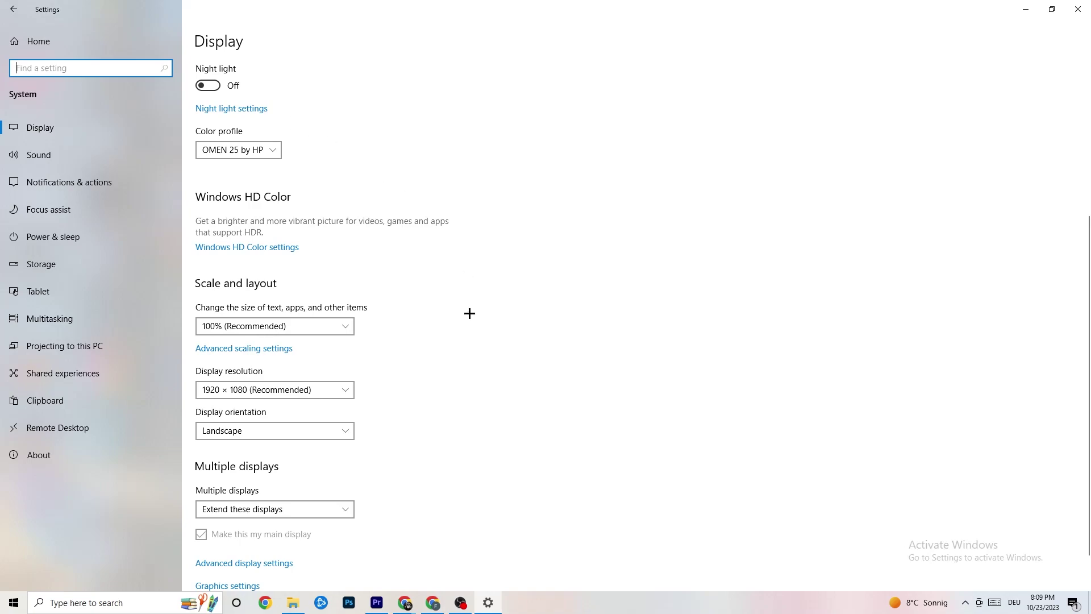
# - Confirm scaling stays 100% and resolution 1920 × 1080, then go to Power & sleep
pyautogui.click(340, 328)
pyautogui.click(328, 275)
pyautogui.click(281, 330)
pyautogui.click(533, 283)
pyautogui.click(326, 395)
pyautogui.click(476, 344)
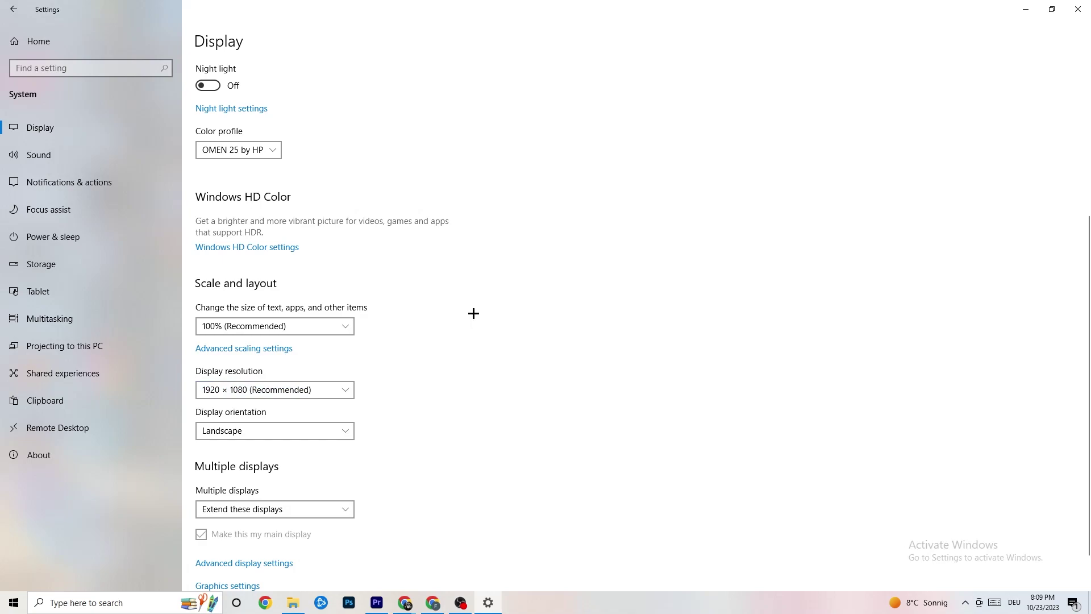
pyautogui.scroll(-2, 474, 315)
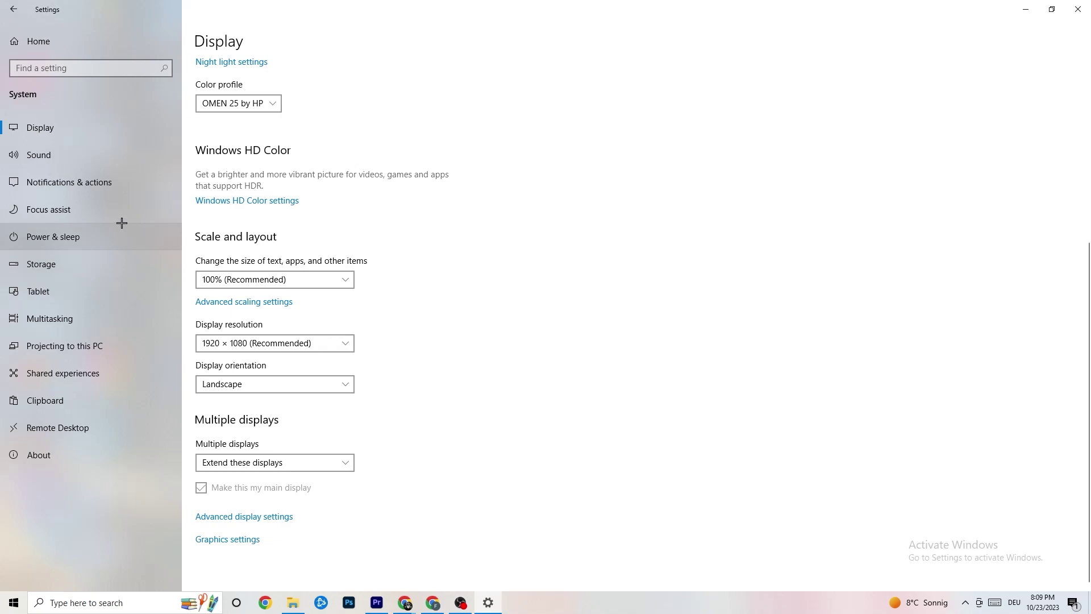
pyautogui.click(105, 236)
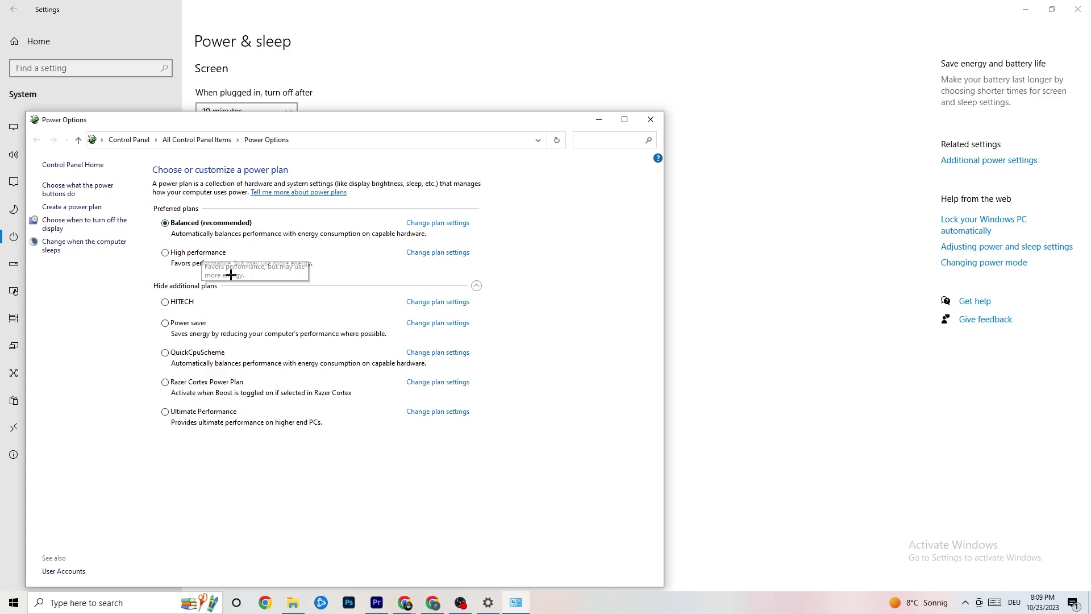
# - Close Power Options with the Balanced plan kept and go to the Storage page
pyautogui.click(650, 123)
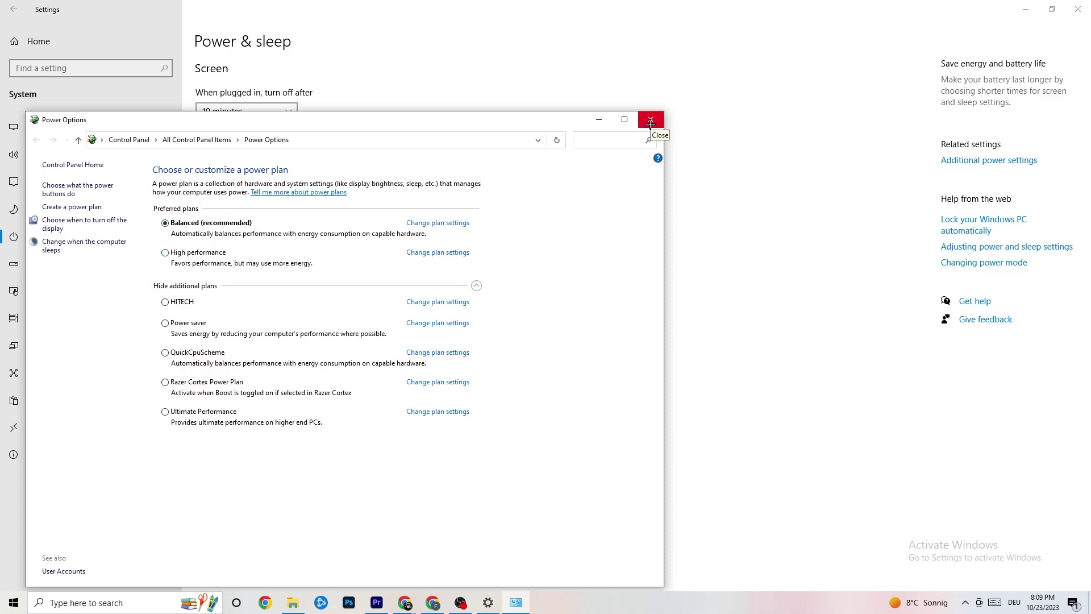
pyautogui.click(650, 124)
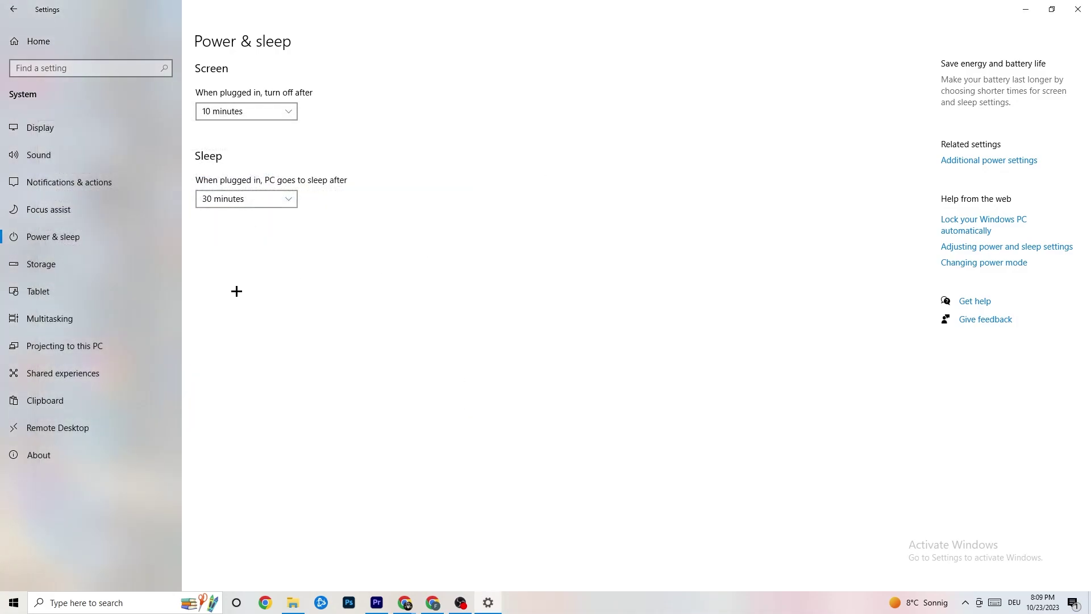
pyautogui.click(70, 272)
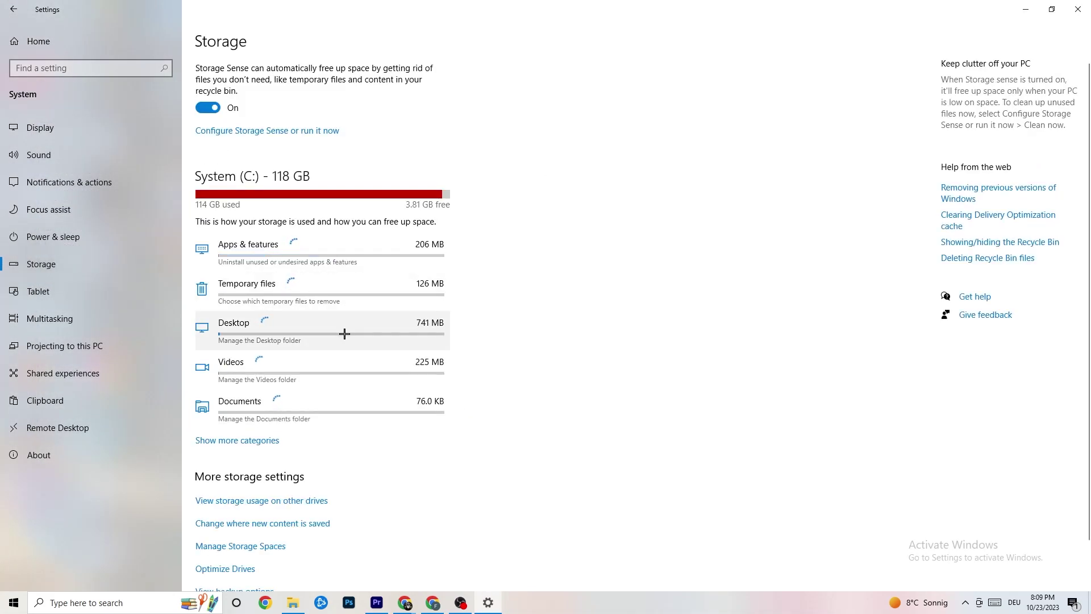
# - Set Storage Sense to run every week and return to the main Storage page
pyautogui.click(301, 134)
pyautogui.click(135, 164)
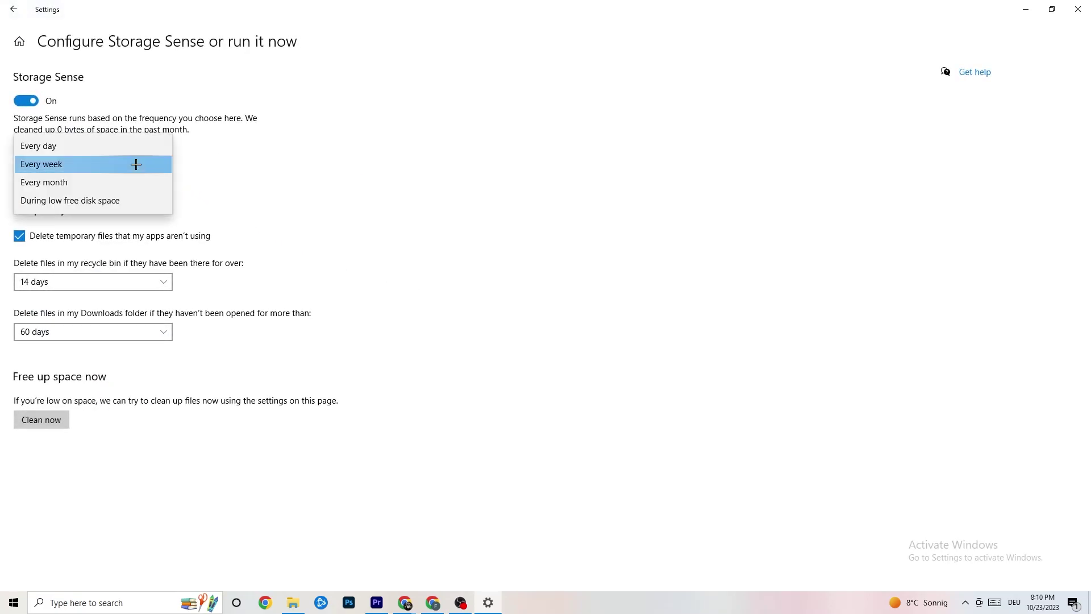
pyautogui.click(334, 162)
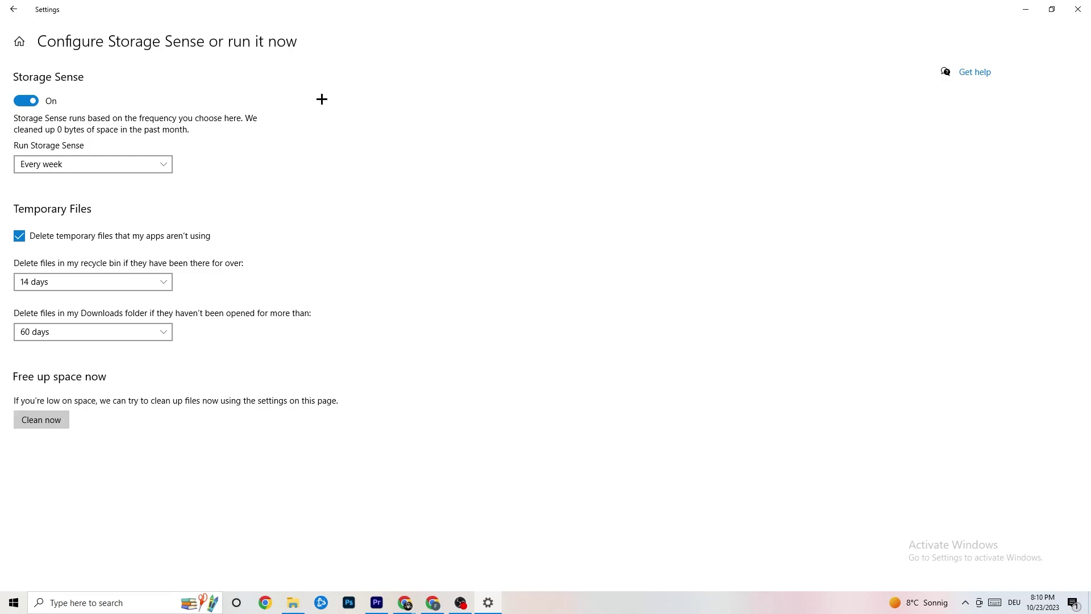
pyautogui.click(16, 10)
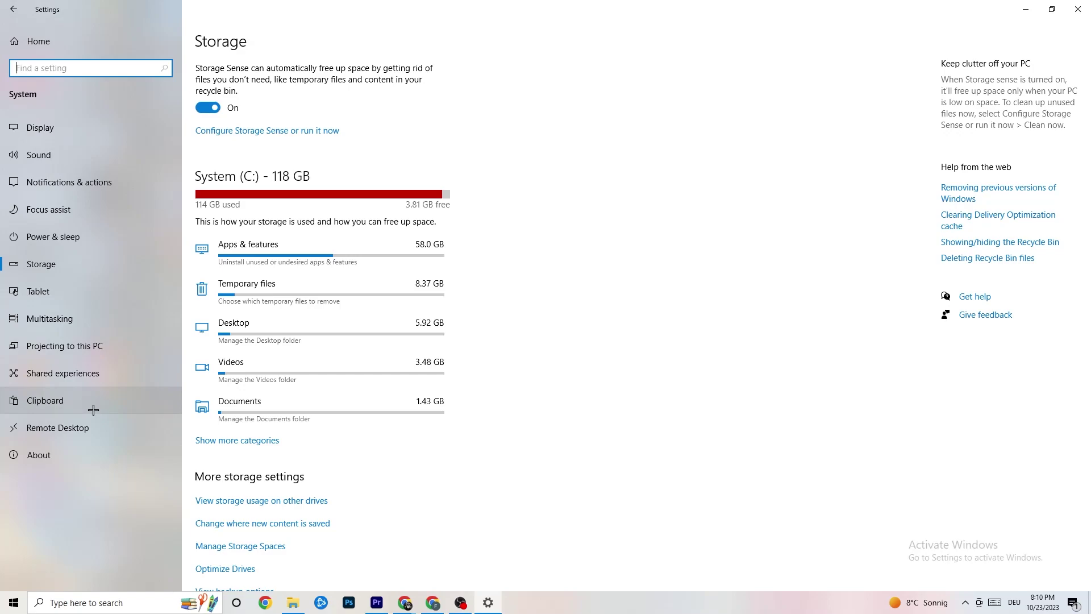
# - Confirm Xbox Game Bar and background recording are off and Game Mode is on
pyautogui.click(16, 41)
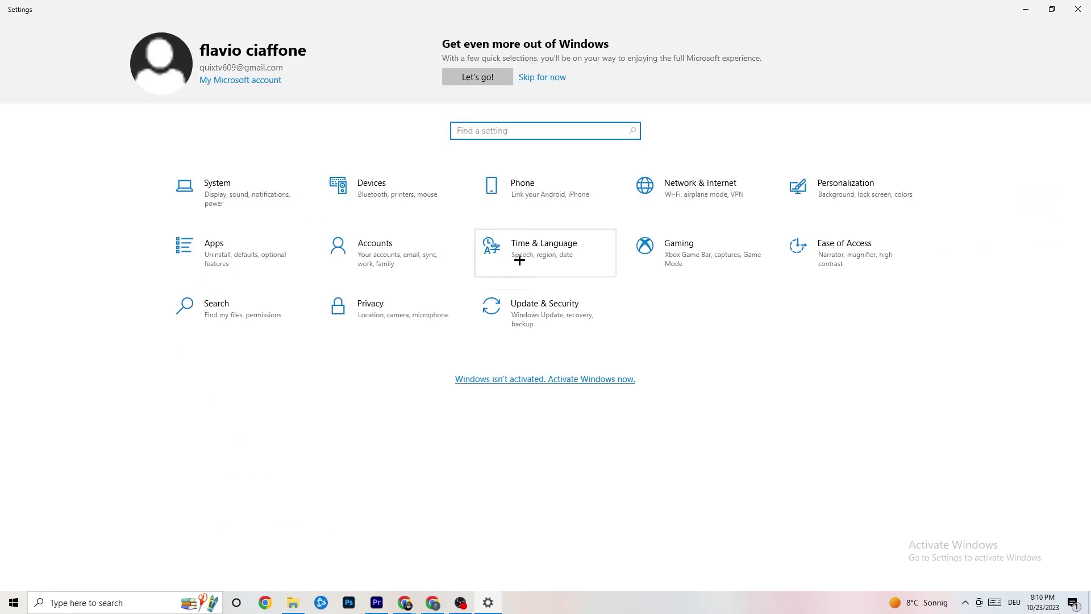
pyautogui.click(707, 267)
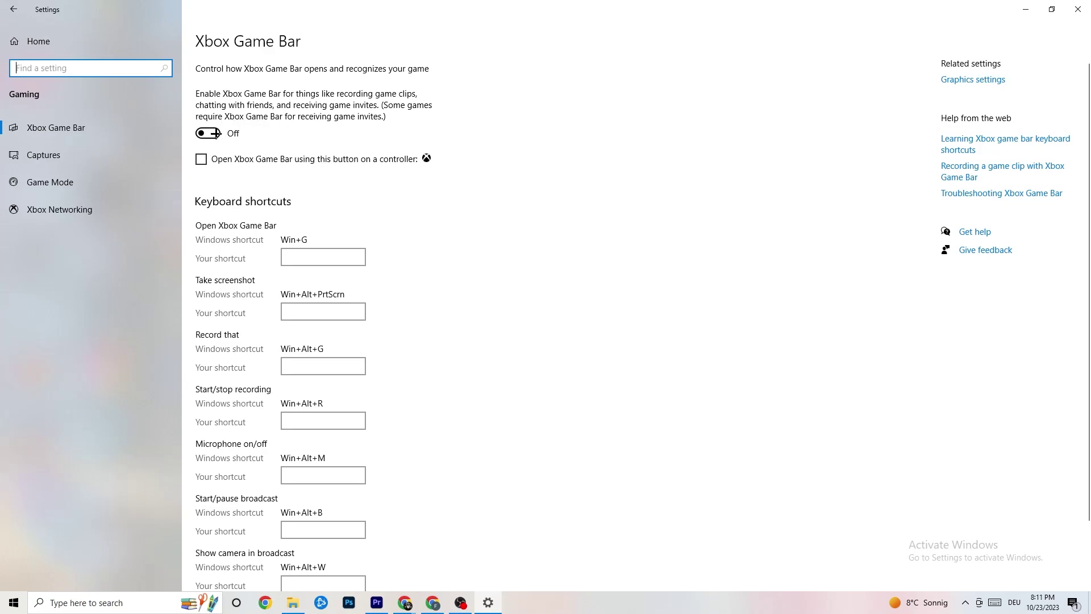
pyautogui.click(114, 159)
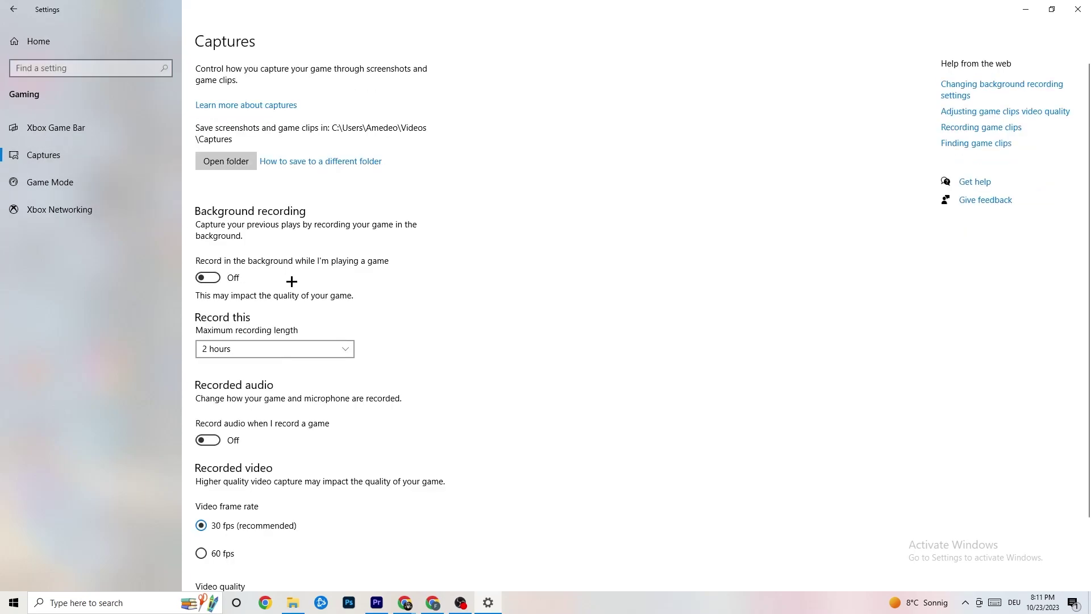
pyautogui.scroll(-3, 378, 241)
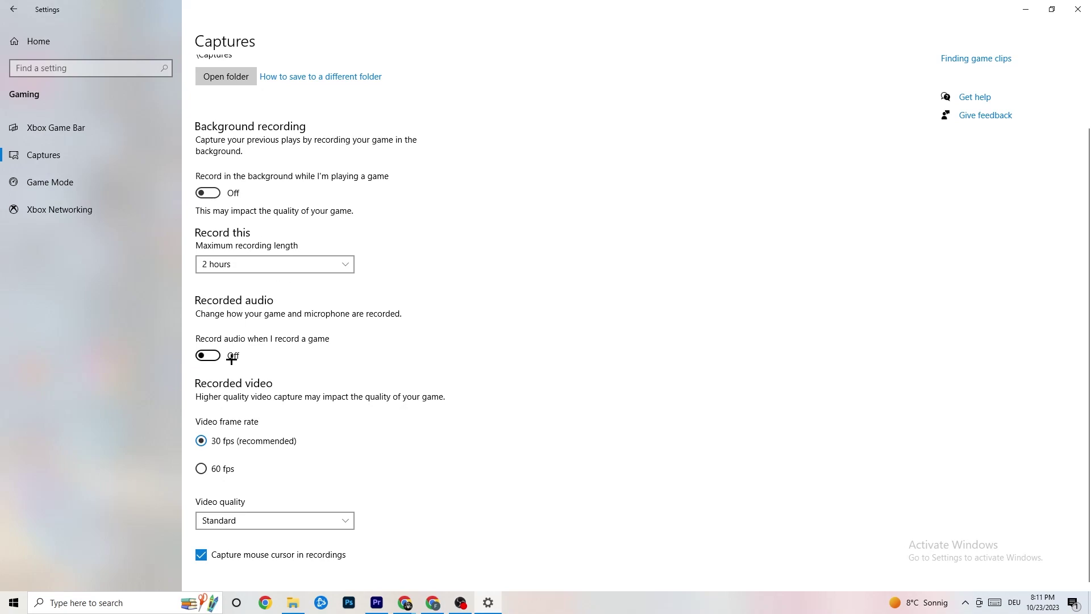
pyautogui.click(72, 179)
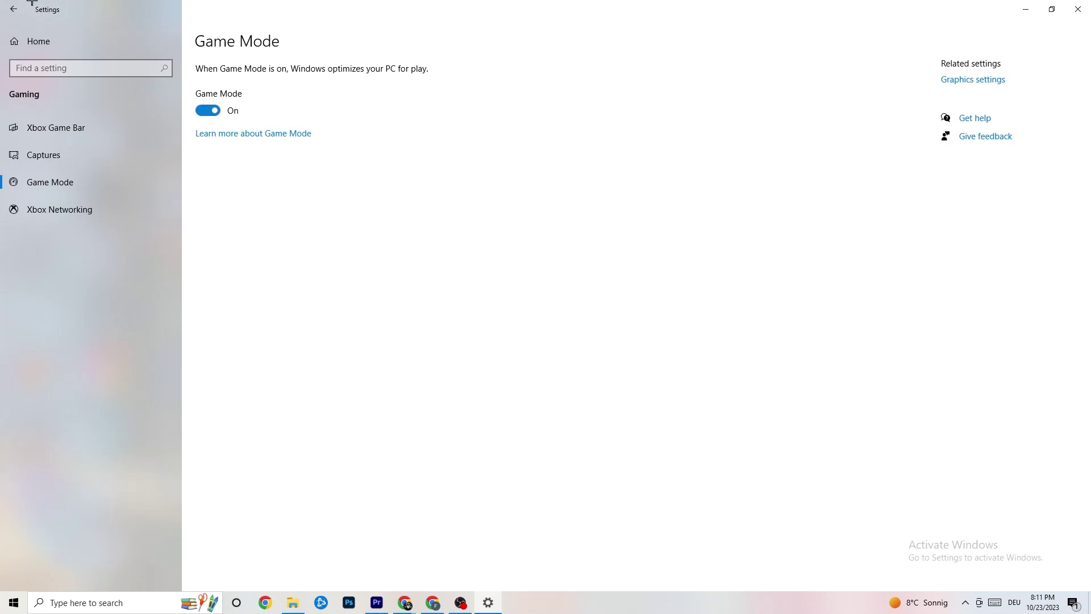
pyautogui.click(14, 10)
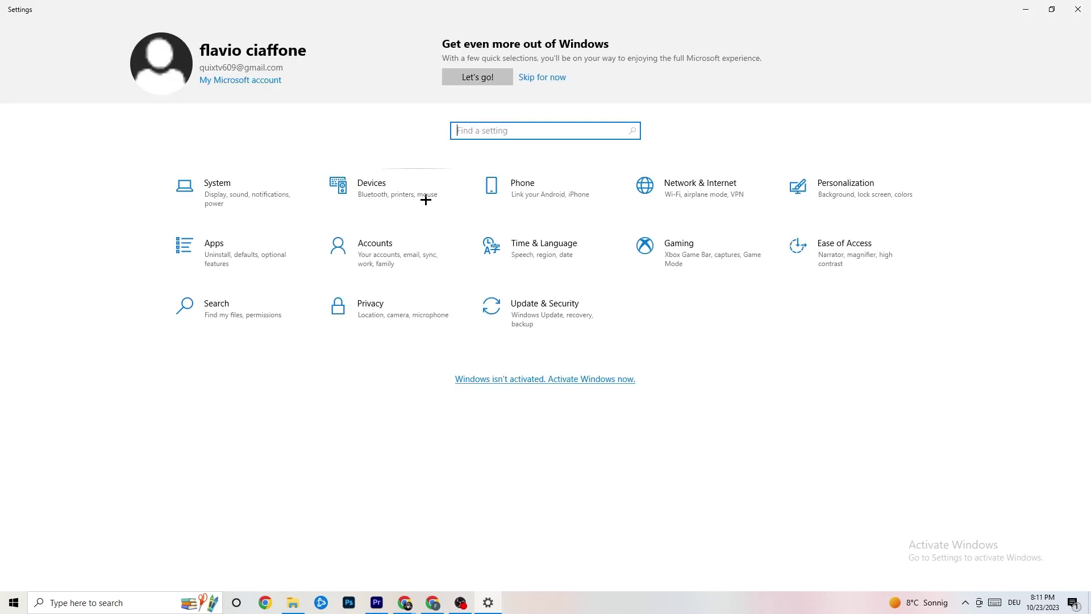
# - Confirm Windows Update shows the PC up to date, view Troubleshoot, then close Settings
pyautogui.click(553, 307)
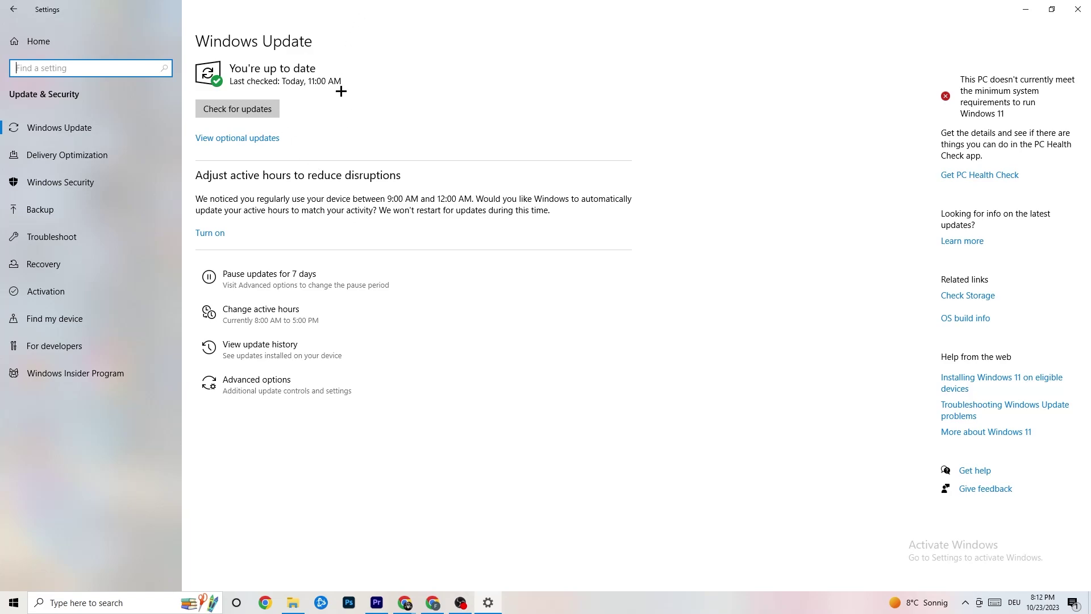
pyautogui.click(80, 133)
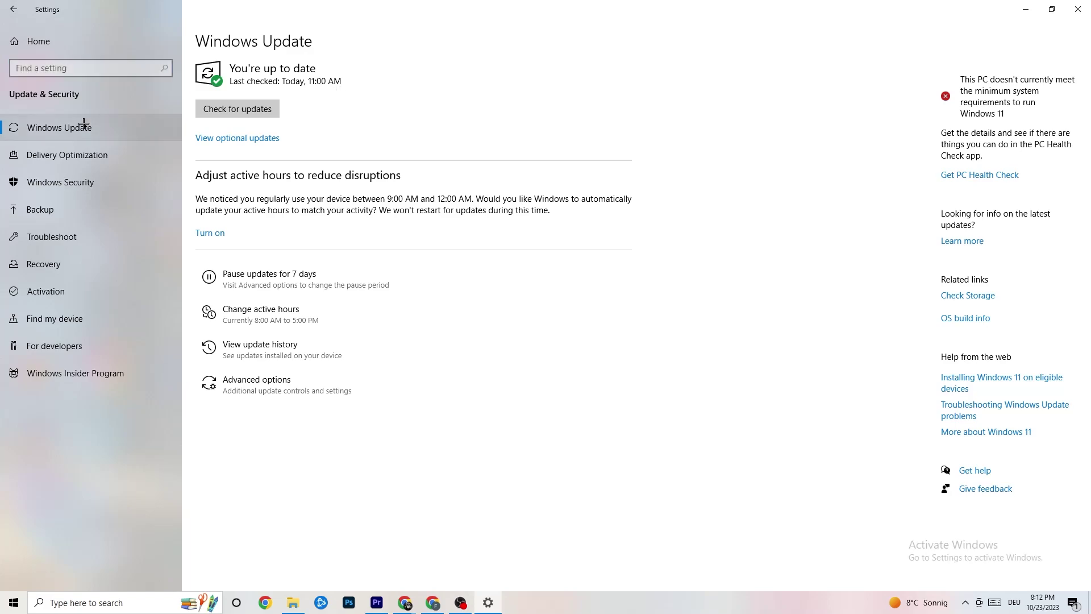
pyautogui.click(60, 229)
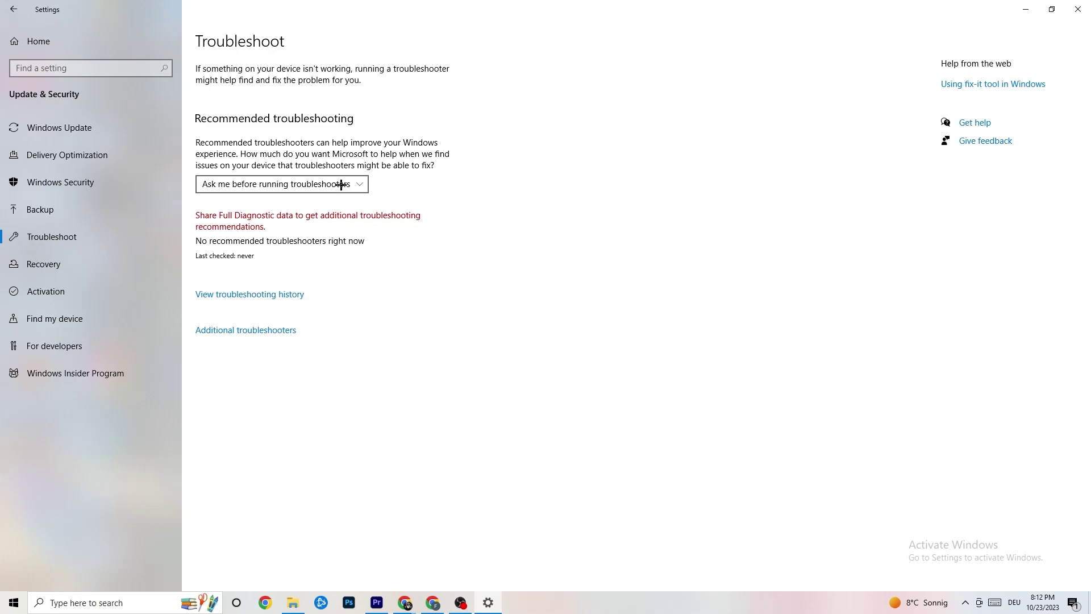
pyautogui.click(1078, 7)
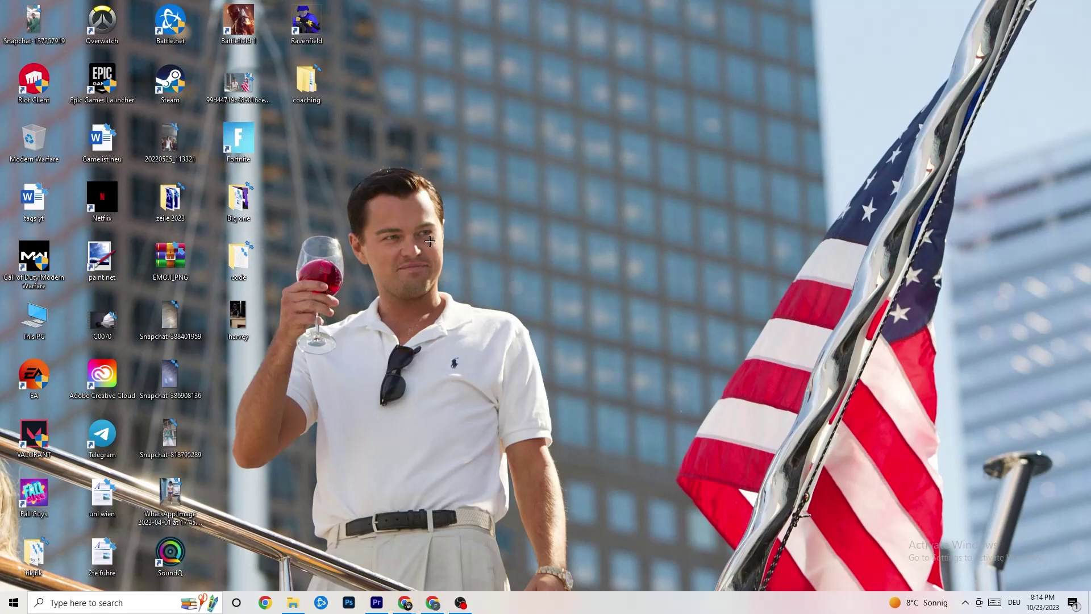
# - In NVIDIA Control Panel, confirm the display is 1920 × 1080 native at 60Hz, then close it
pyautogui.rightClick(488, 147)
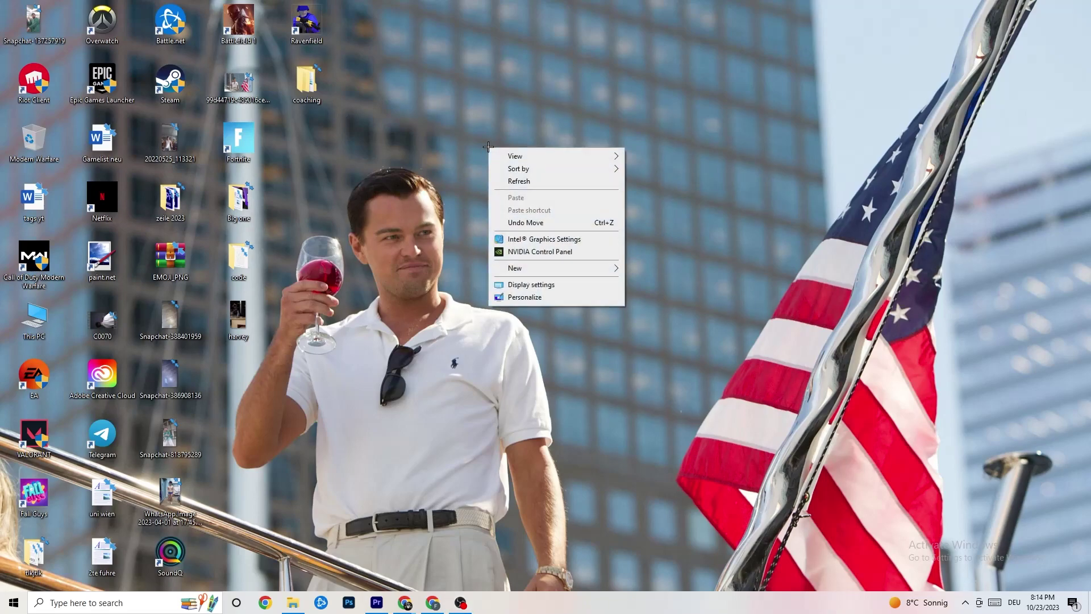
pyautogui.click(528, 254)
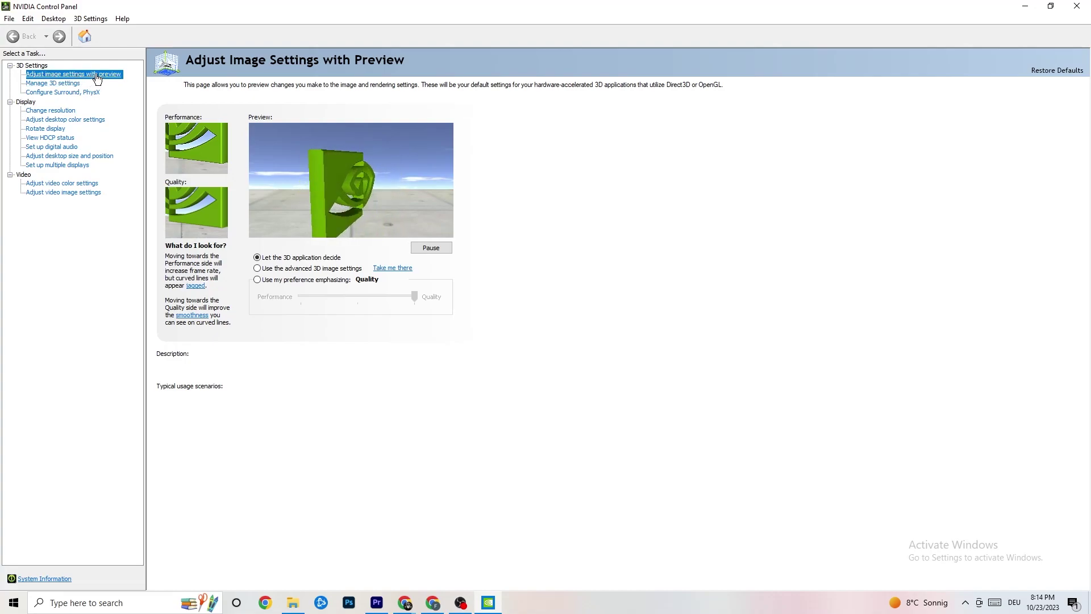
pyautogui.moveTo(300, 263)
pyautogui.moveTo(355, 292)
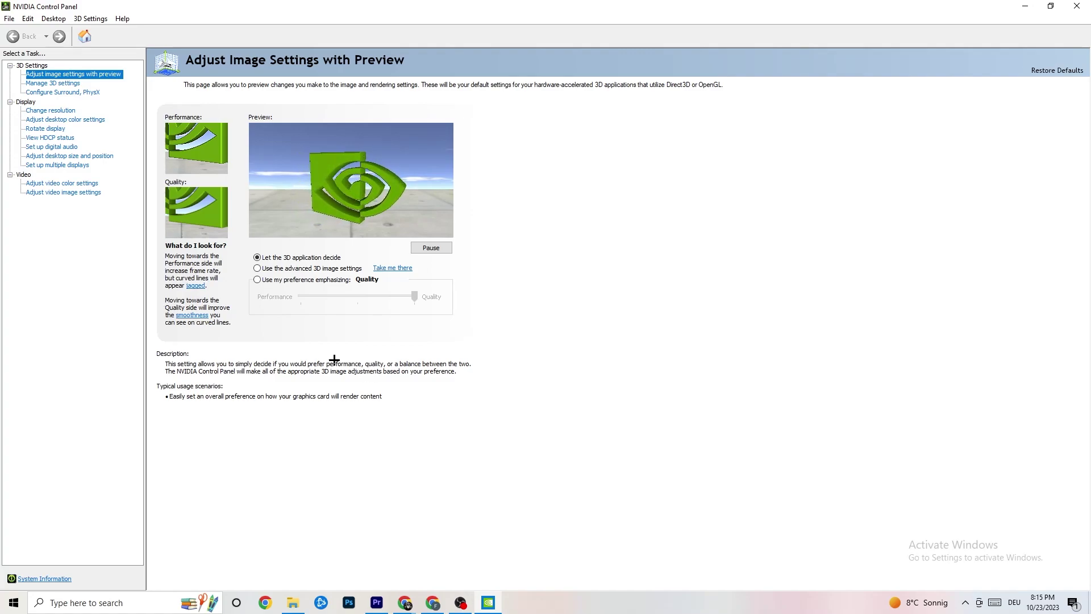
pyautogui.click(48, 111)
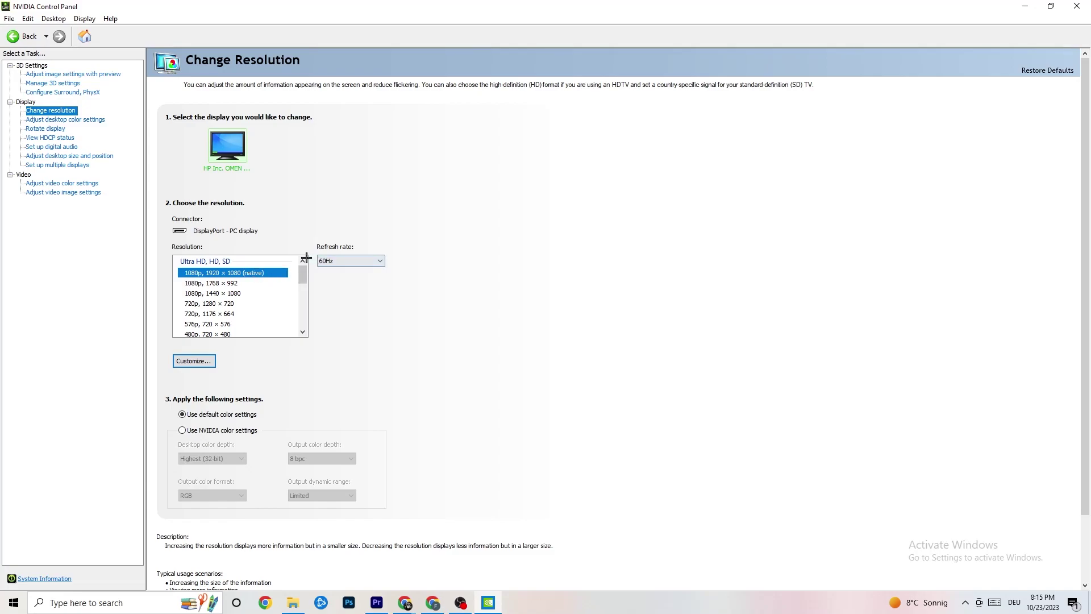
pyautogui.scroll(-1, 301, 278)
pyautogui.scroll(1, 302, 278)
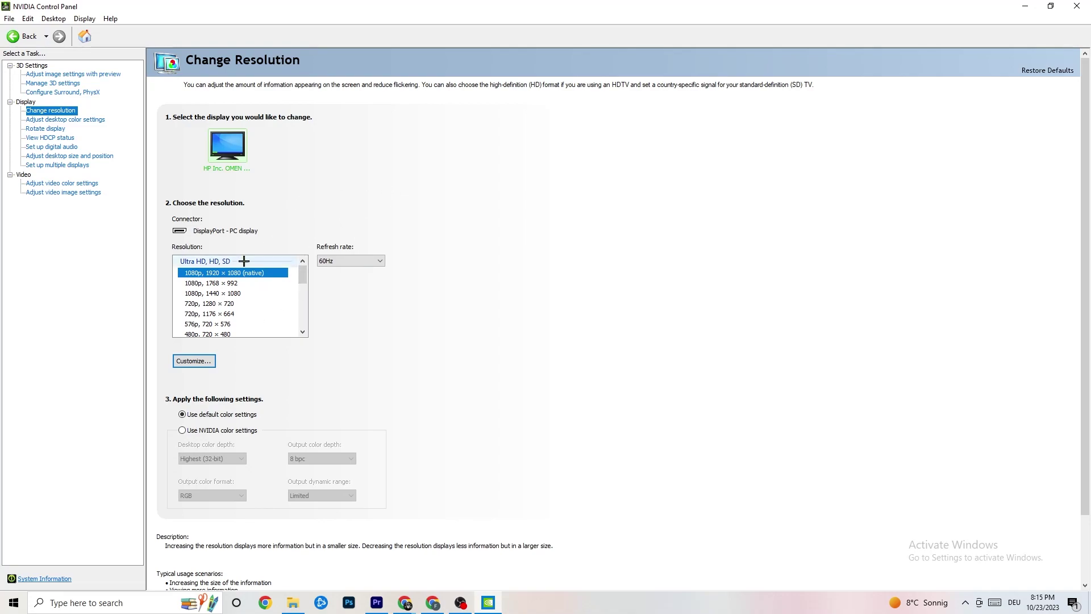
pyautogui.hotkey('alt', 'F4')
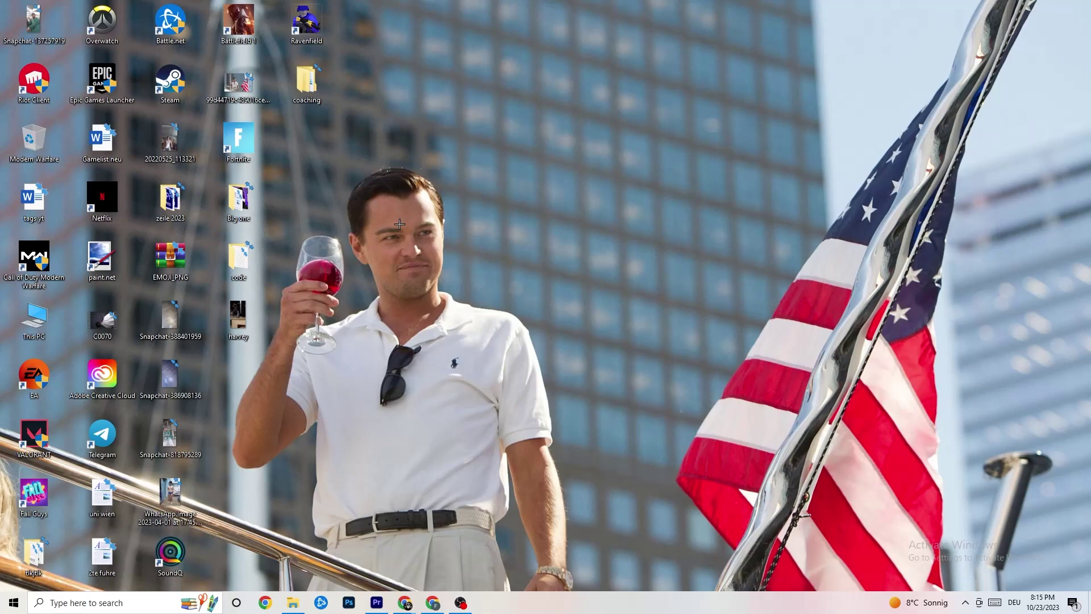
pyautogui.click(13, 603)
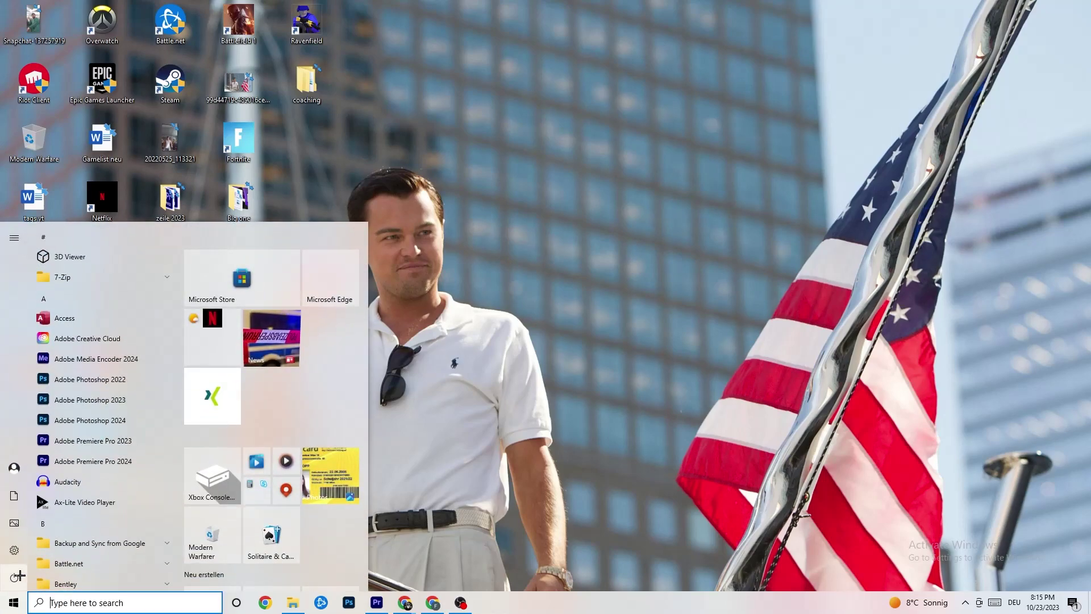
pyautogui.click(18, 577)
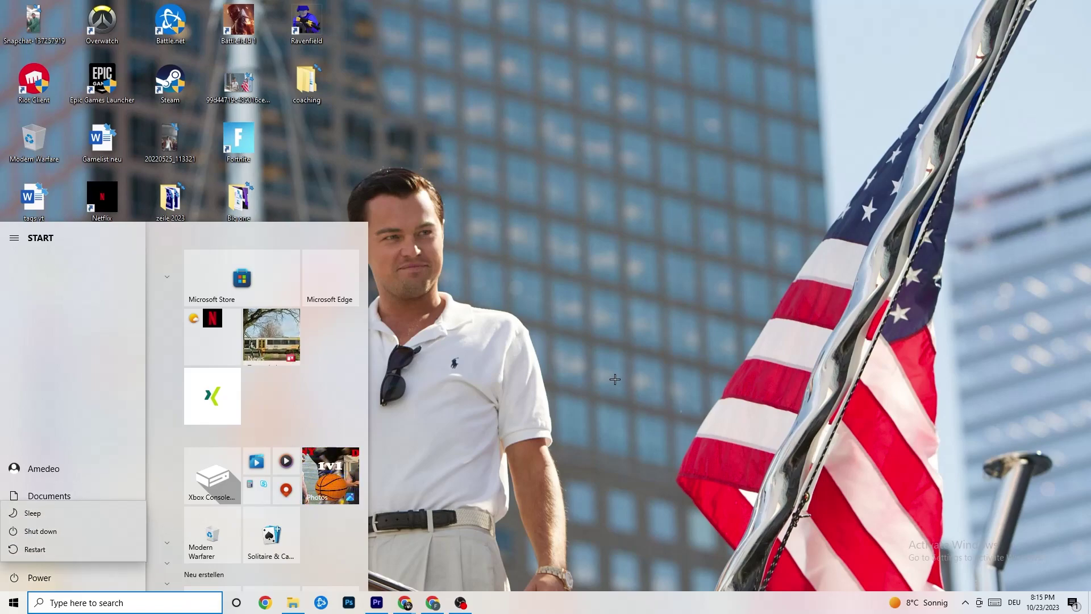
pyautogui.click(589, 227)
pyautogui.click(589, 226)
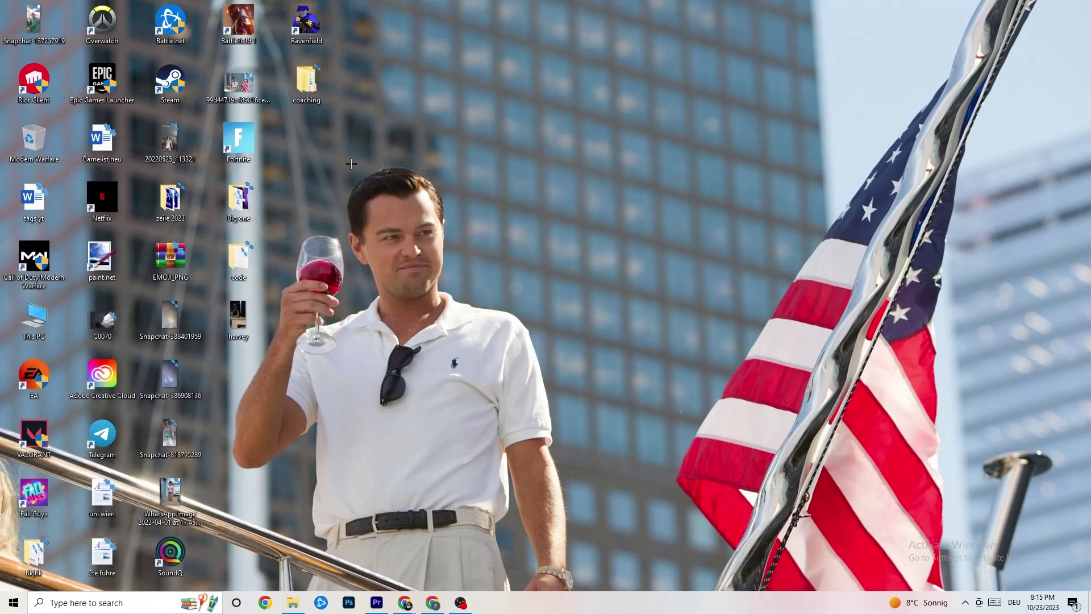